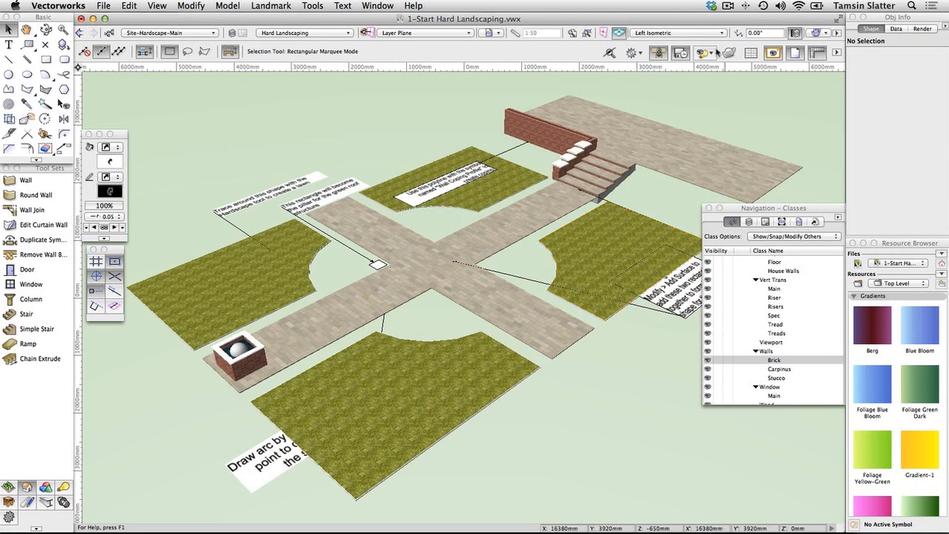
Switch the drawing to the Top/Plan view and make the Walls-Brick class active
click(714, 34)
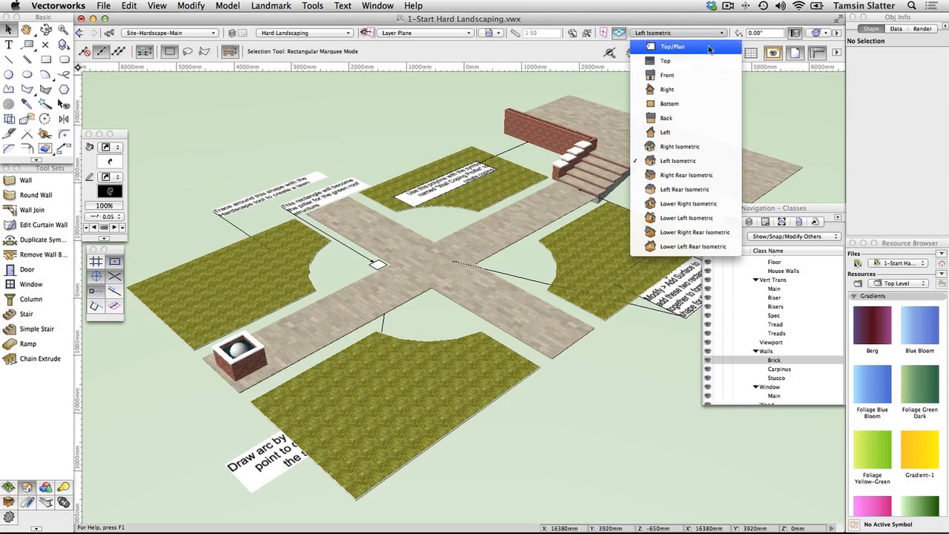
click(709, 49)
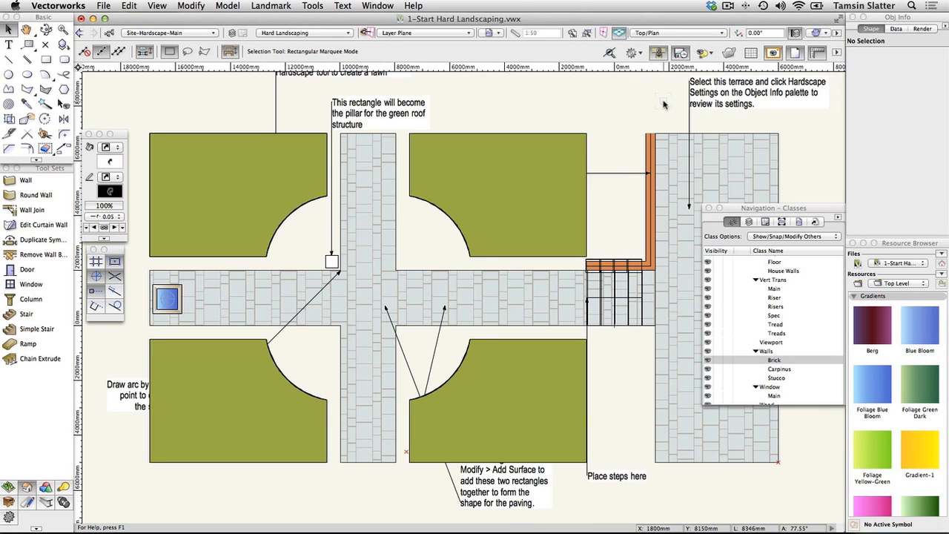
click(738, 360)
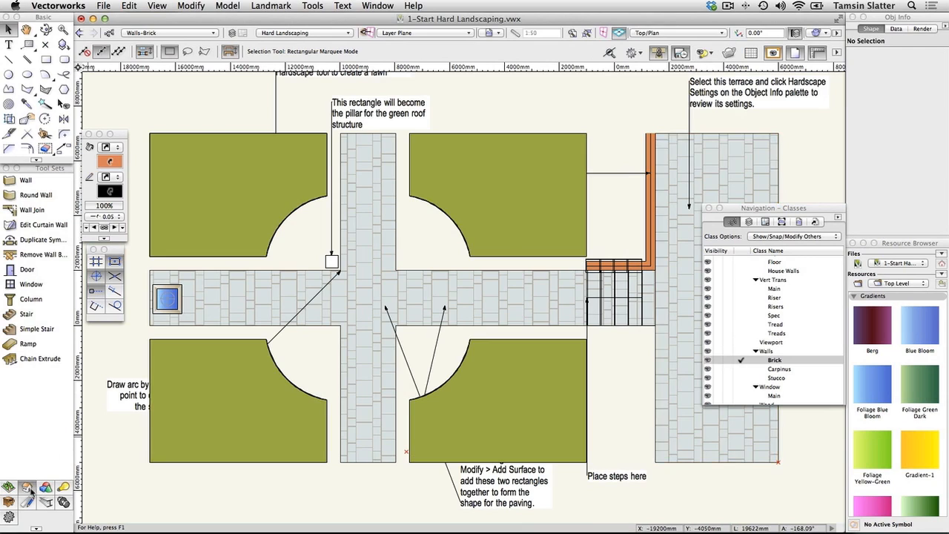
Set the Wall tool's preferences to an overall thickness of 330 mm and a height of 1150 mm
click(27, 182)
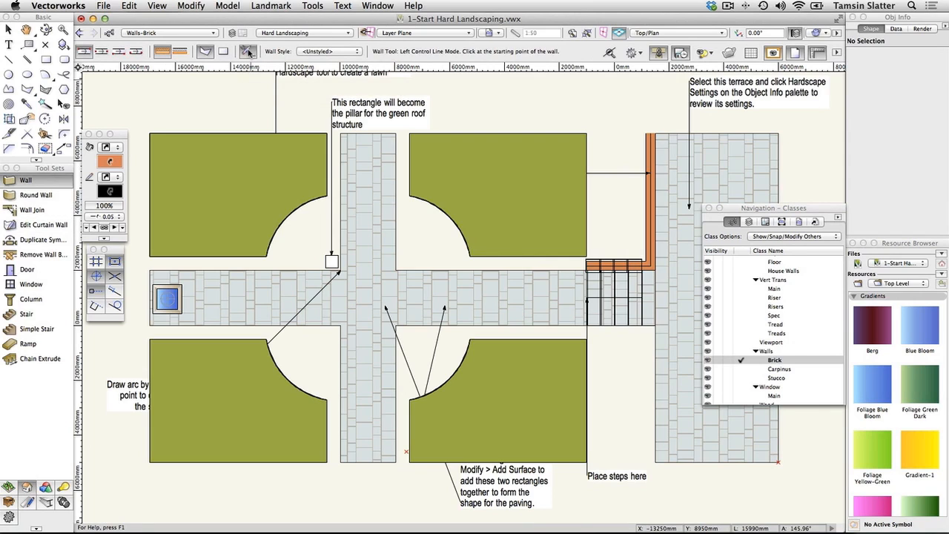
click(248, 51)
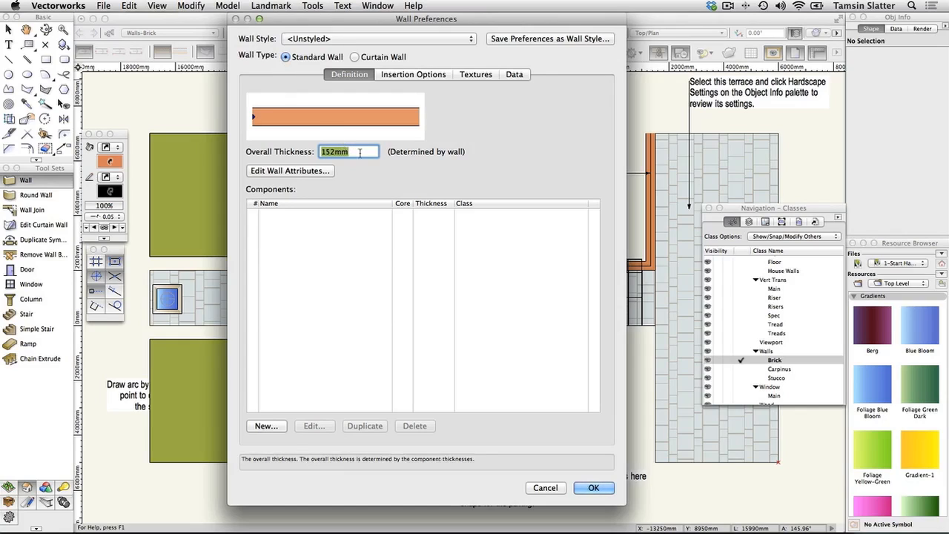
text(3)
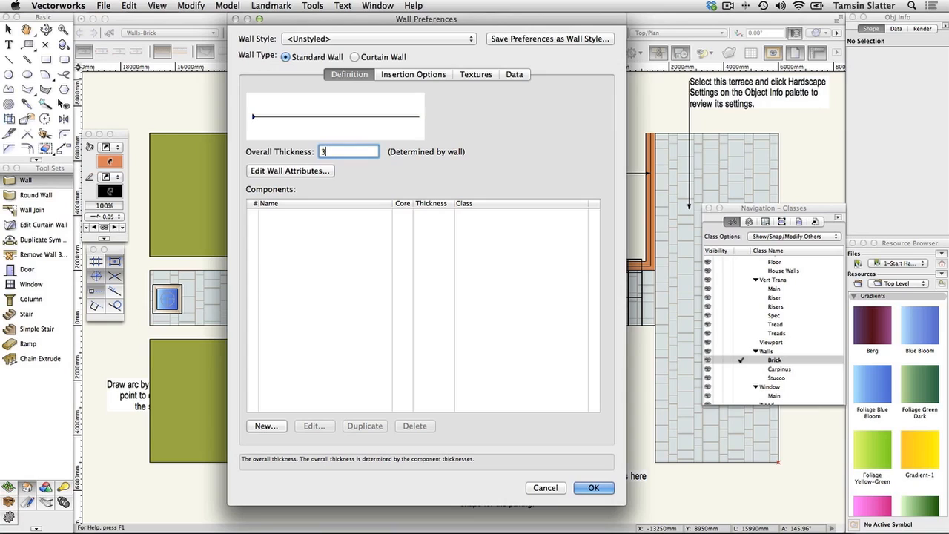
text(30)
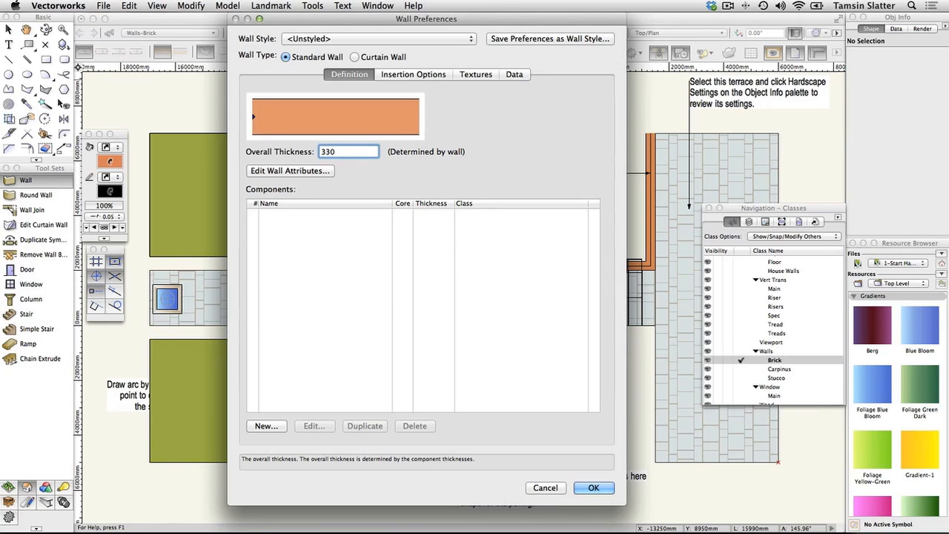
click(413, 75)
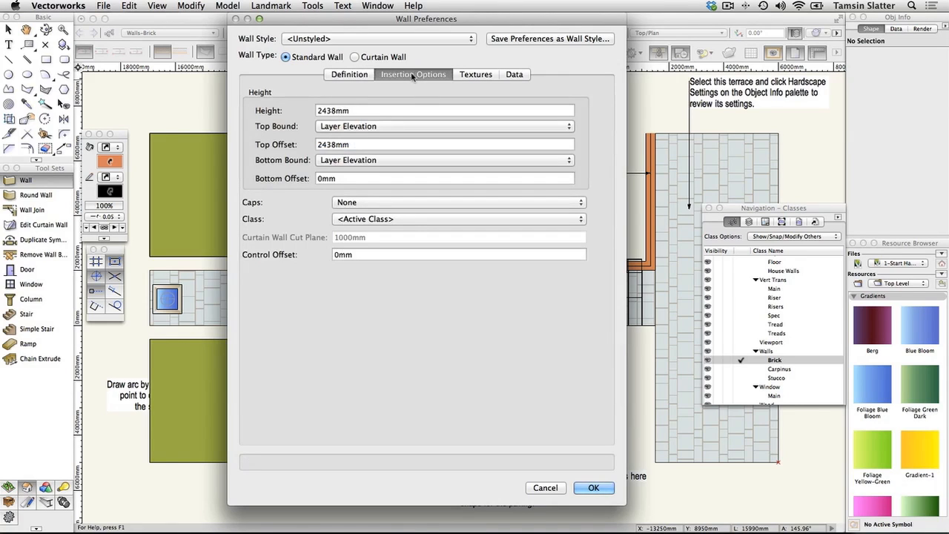
double_click(368, 110)
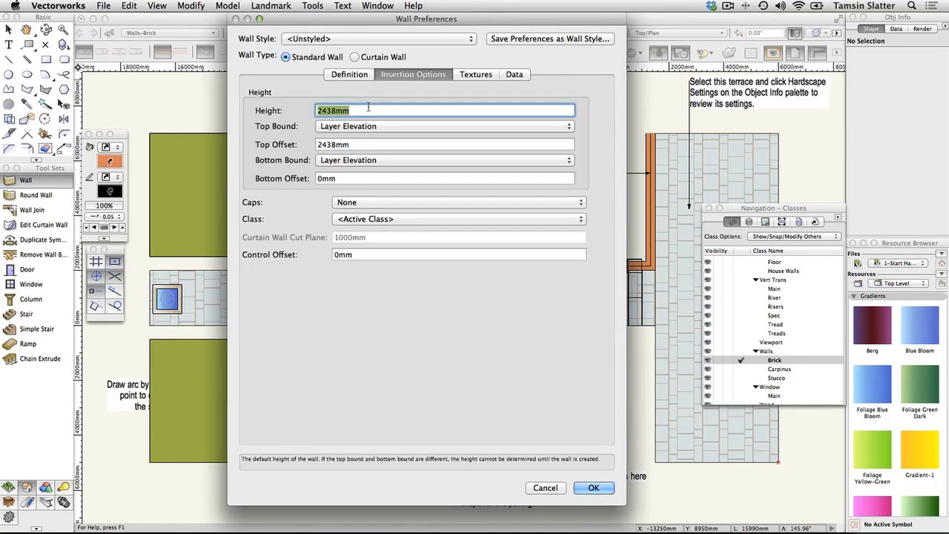
text(1150)
Assign the Bricks texture to the Overall part in the wall preferences
click(466, 74)
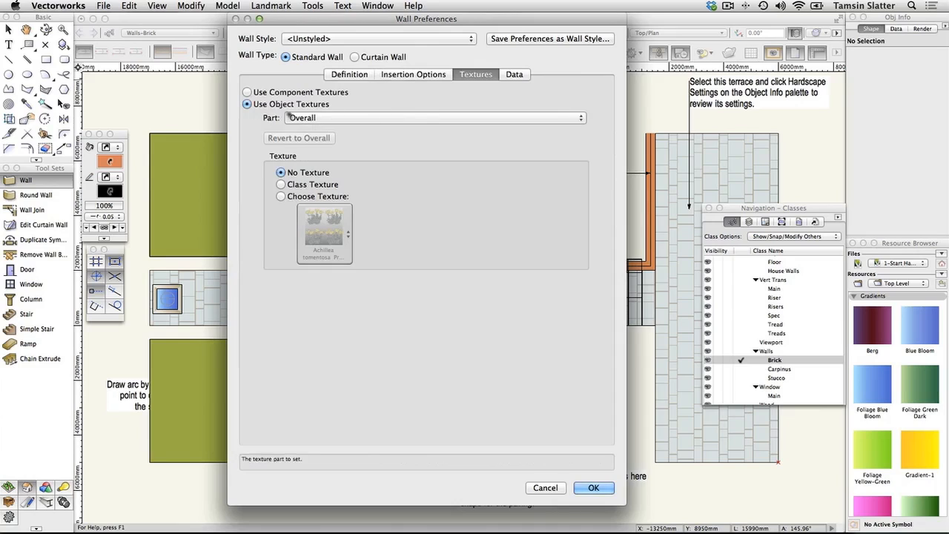
click(350, 119)
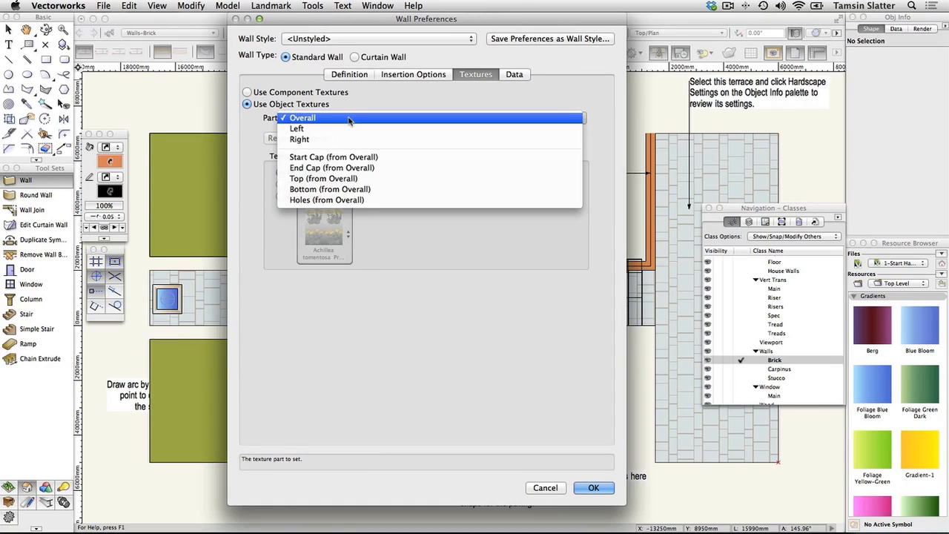
click(350, 119)
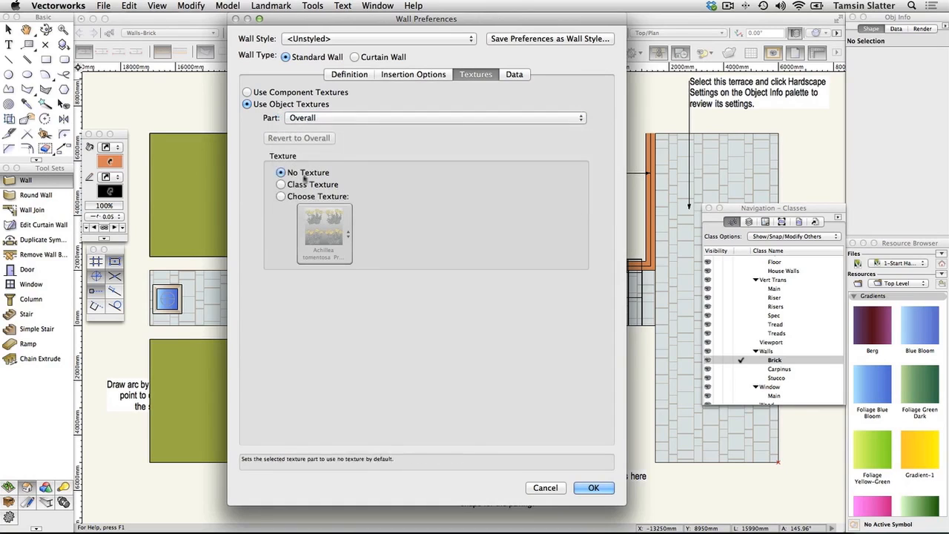
click(282, 196)
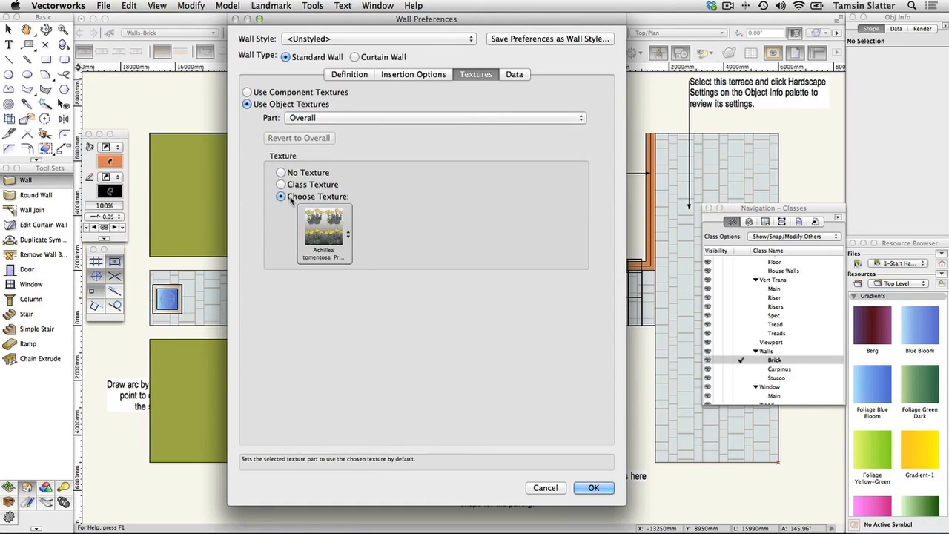
click(310, 224)
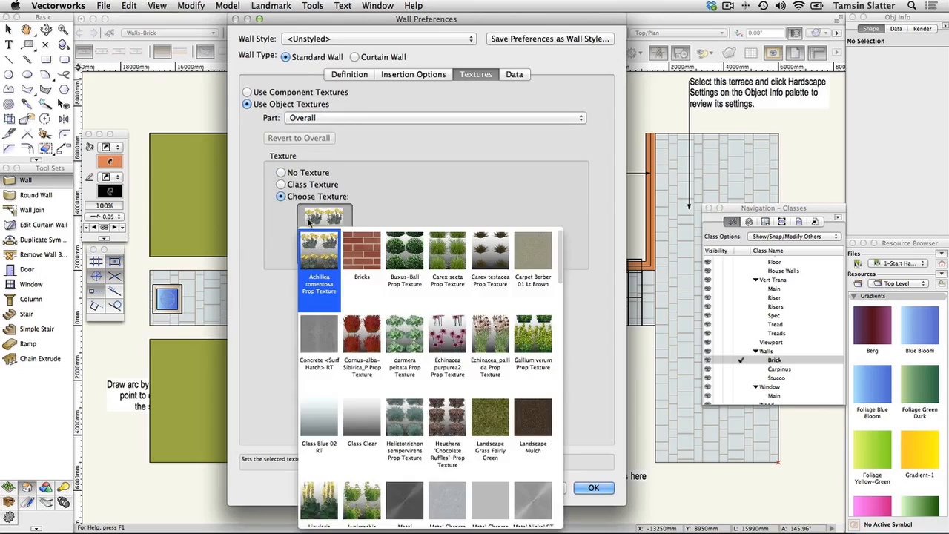
click(353, 254)
Use the Bricks texture for the wall's Left and Right parts as well, and accept the wall preferences
click(383, 120)
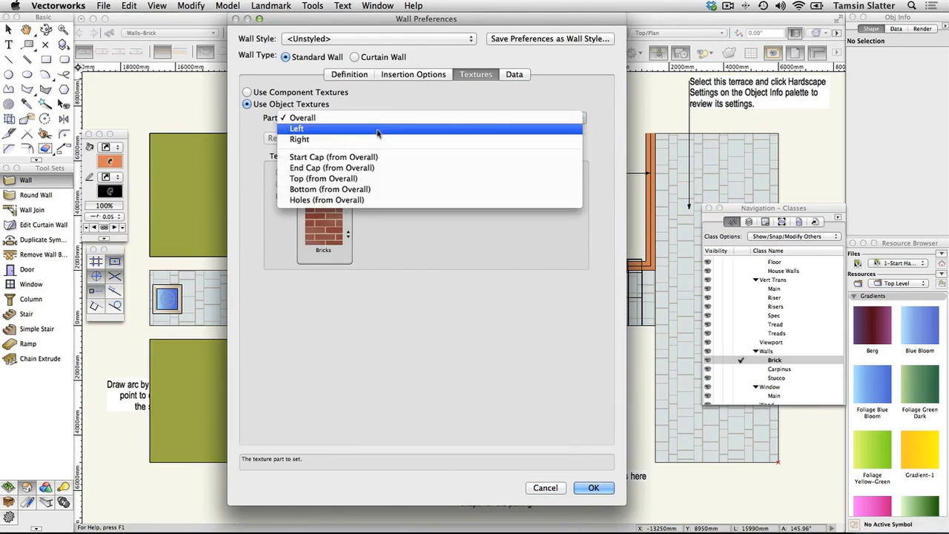
click(377, 132)
click(300, 199)
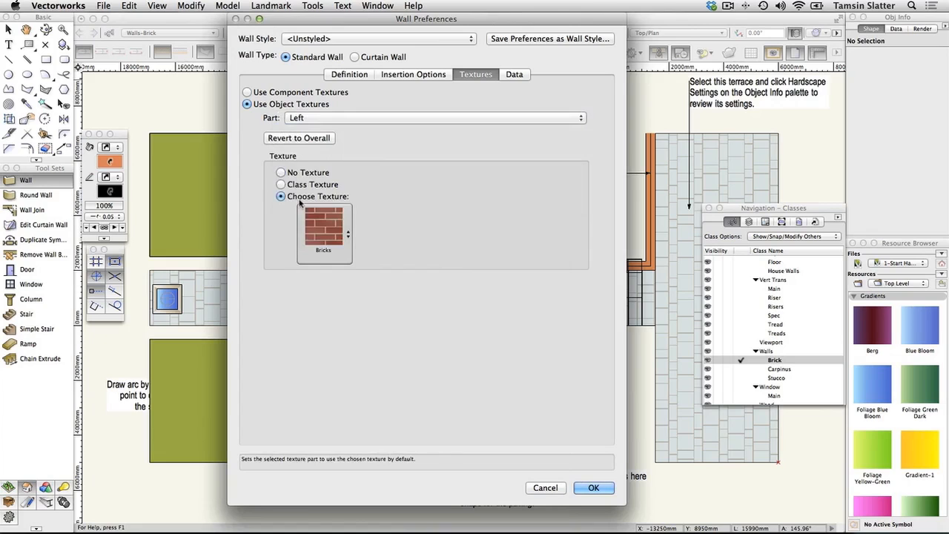
click(310, 214)
click(310, 215)
click(345, 120)
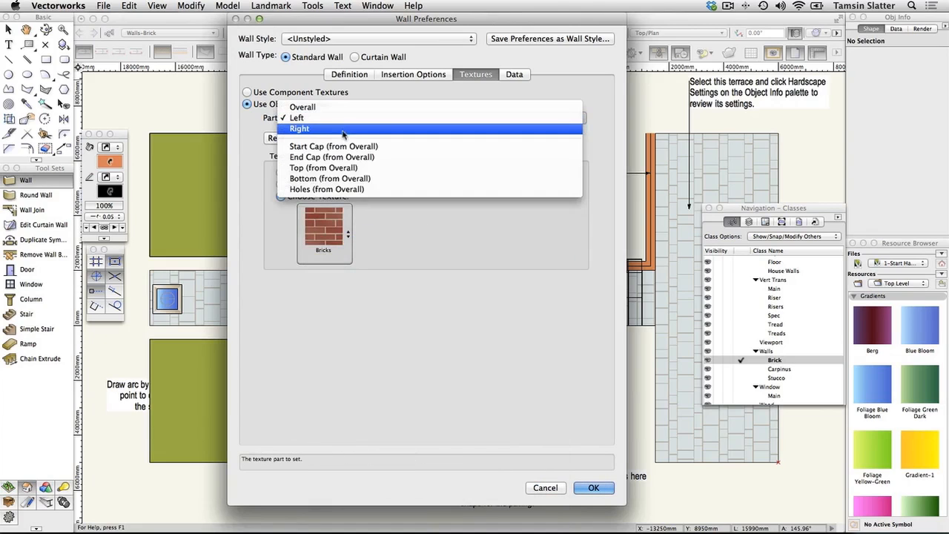
click(343, 130)
click(302, 196)
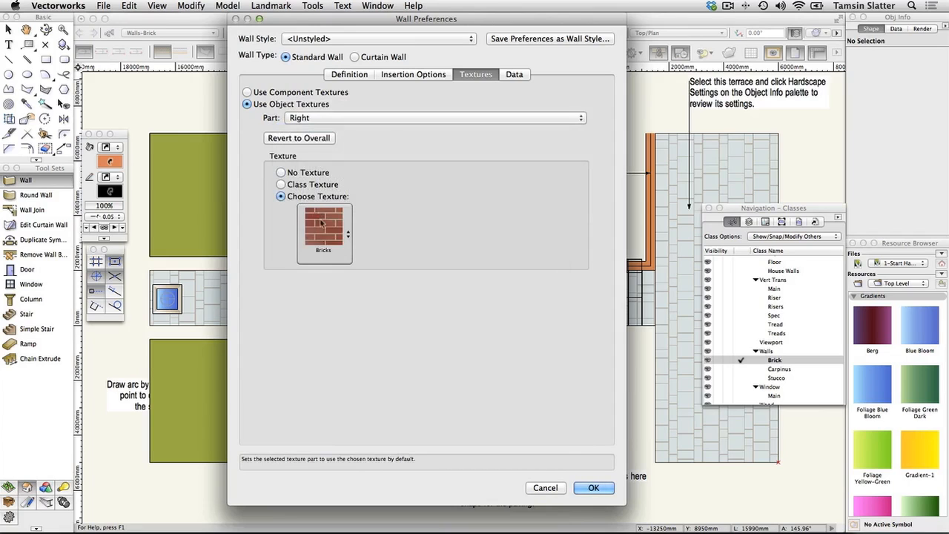
click(594, 487)
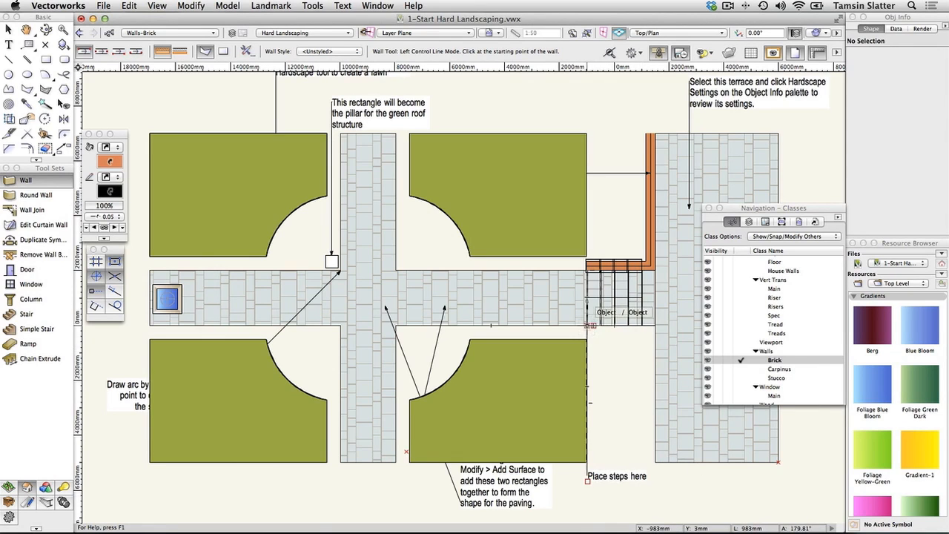
Draw two joined walls, about 2480 mm along the lower edge of the steps and about 5000 mm down the terrace's edge
click(591, 325)
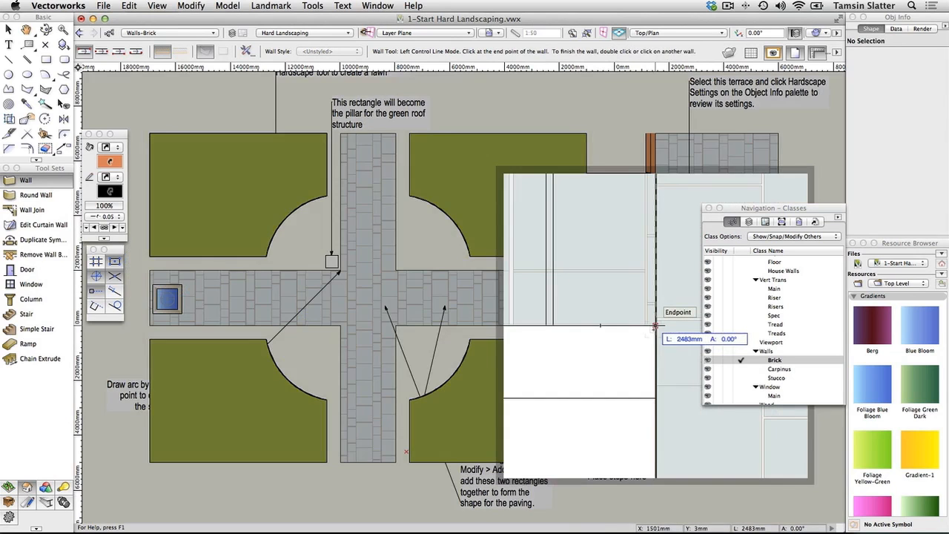
click(655, 325)
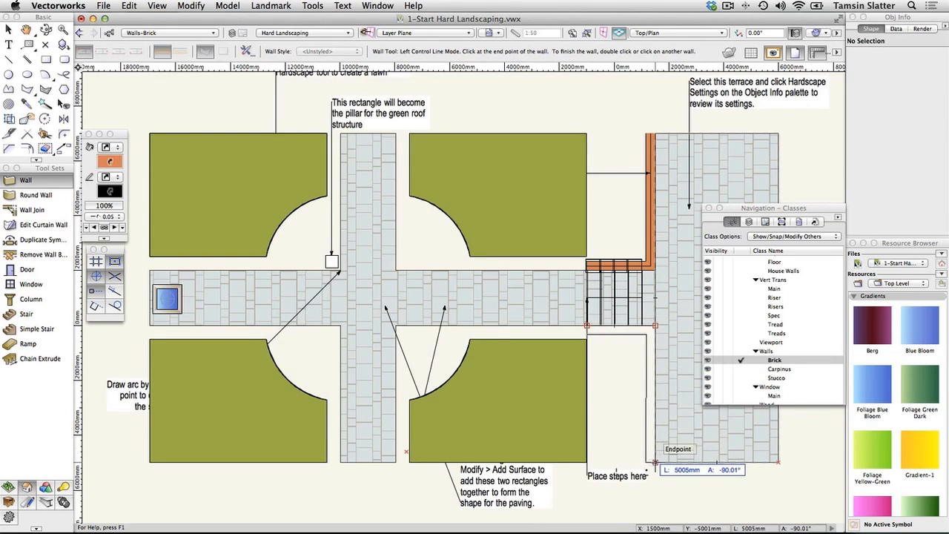
double_click(655, 461)
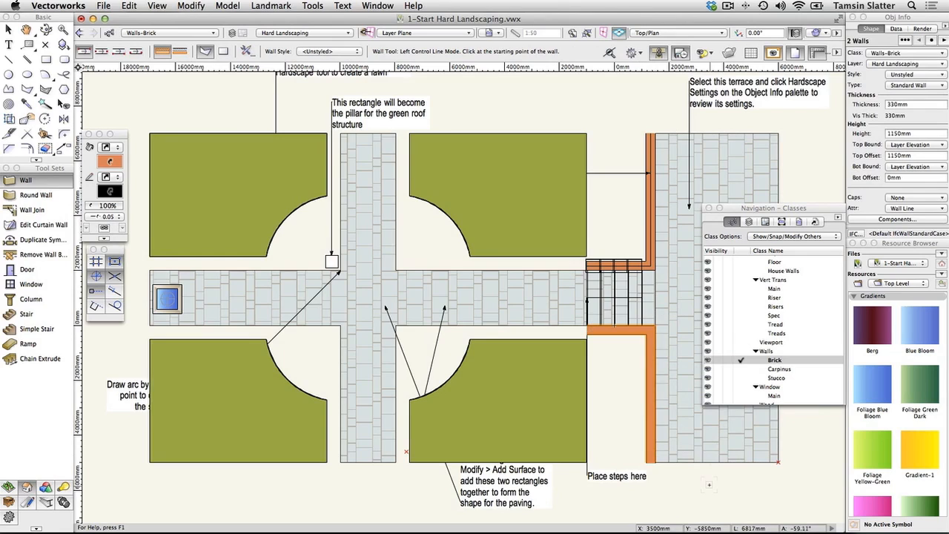
In the Left Isometric view, set the height of the short new wall beside the steps to 630 mm
click(679, 33)
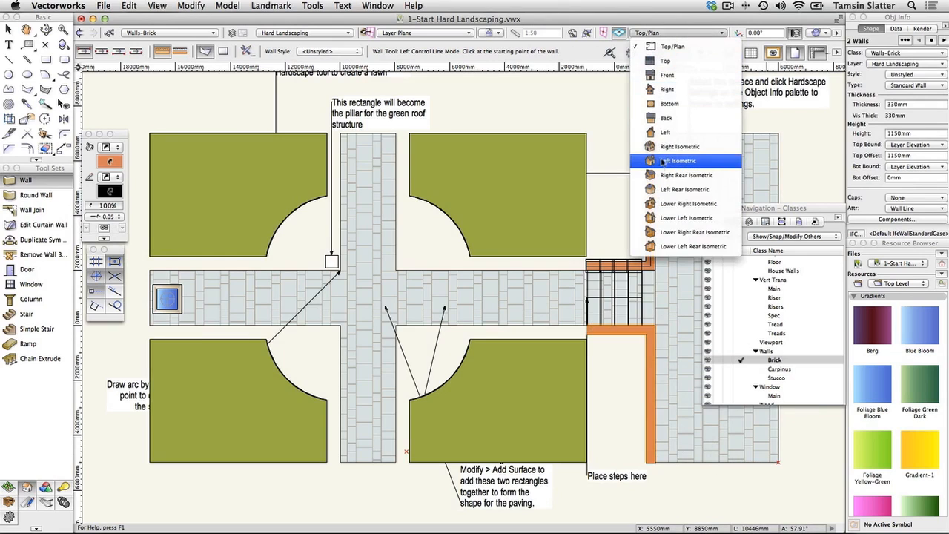
key(Escape)
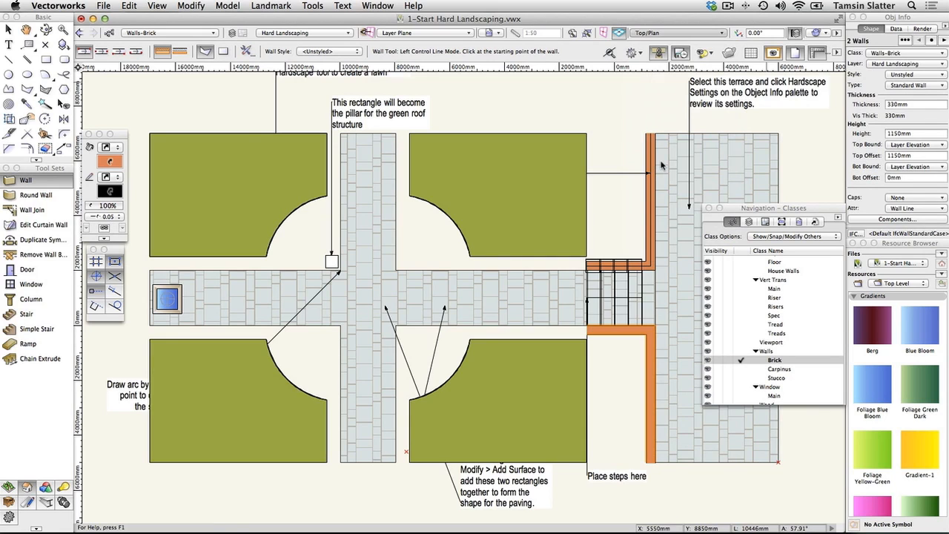
key(KP_1)
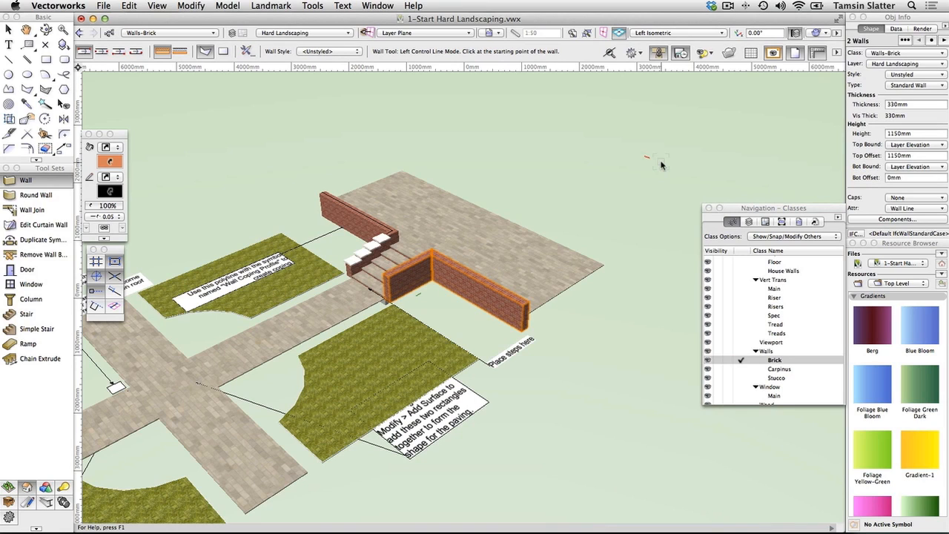
click(586, 35)
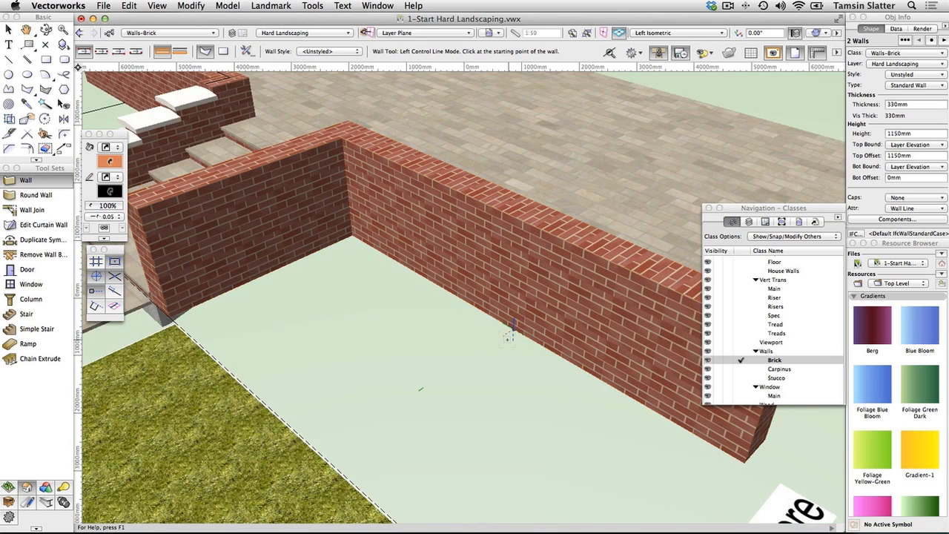
scroll(510, 334, down, 3)
key(space)
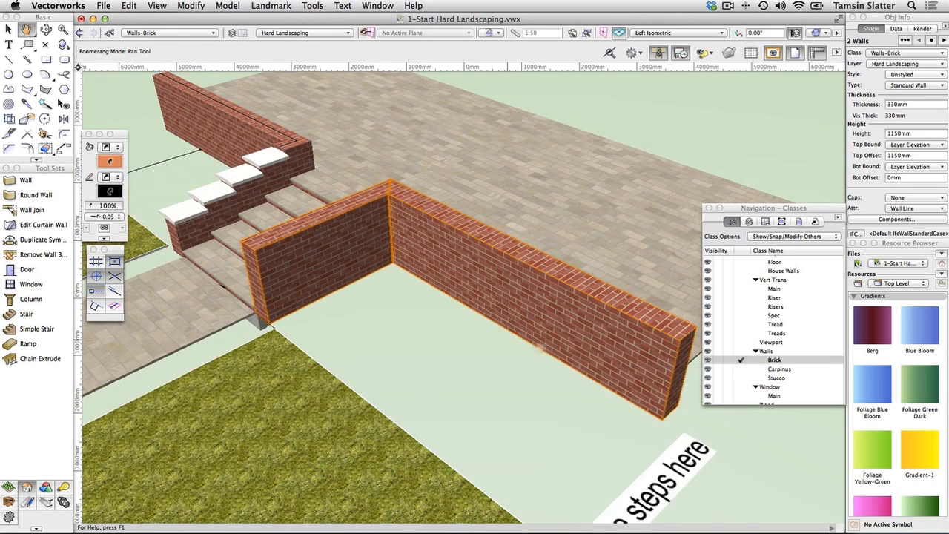
click(9, 29)
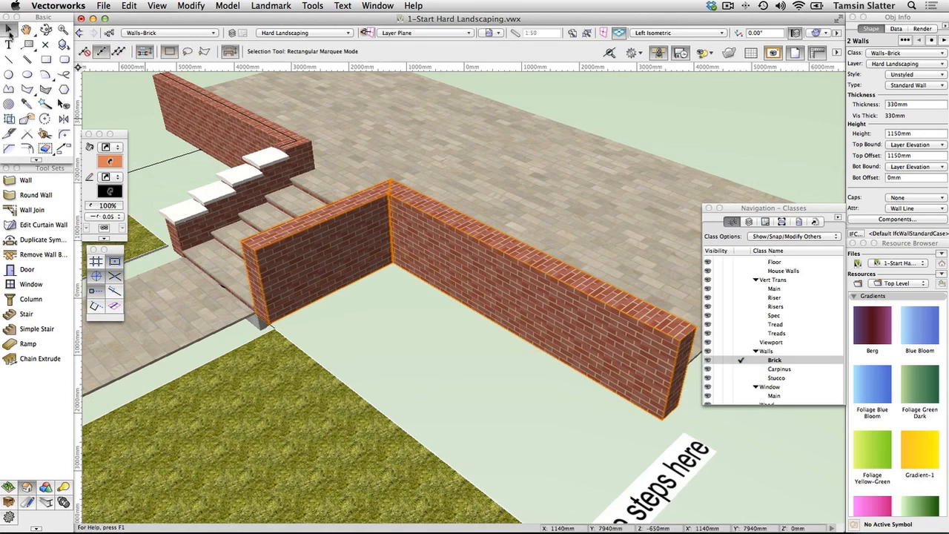
click(370, 367)
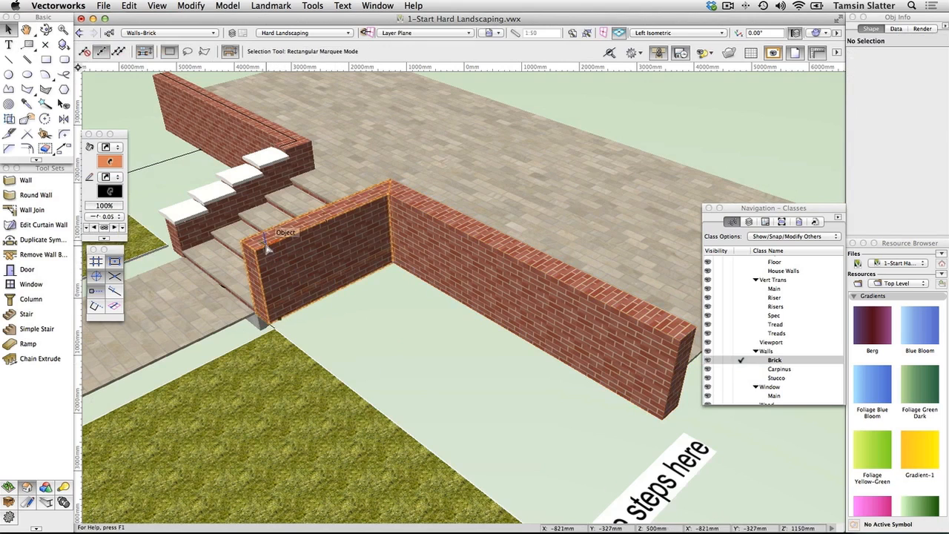
click(267, 251)
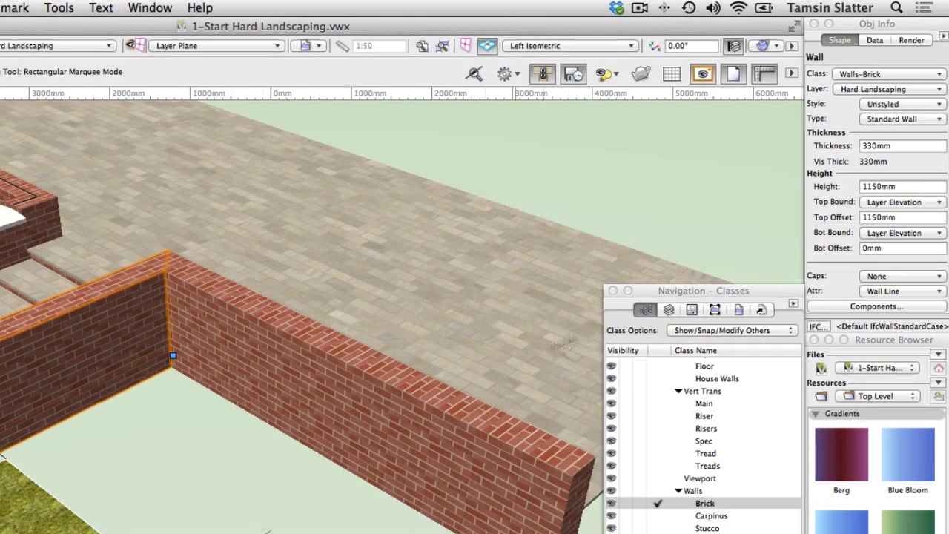
double_click(899, 187)
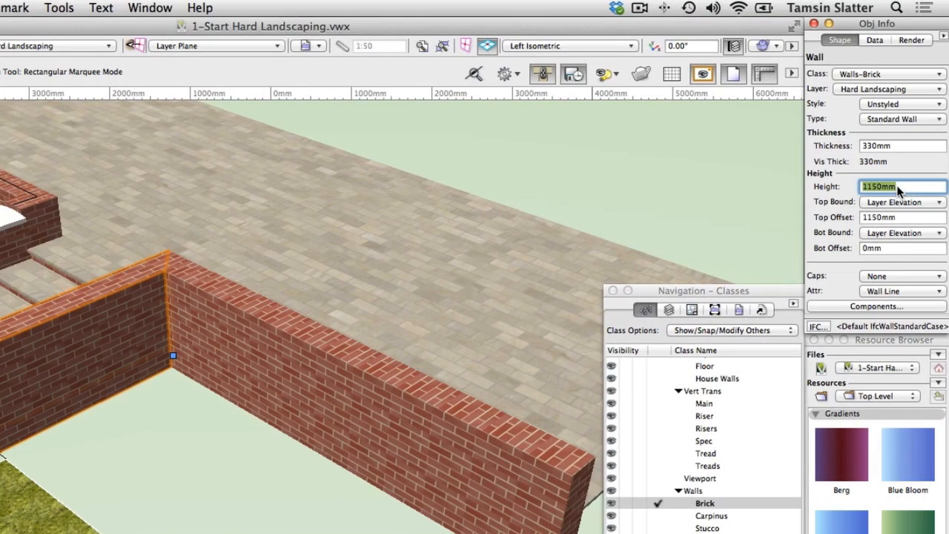
text(630)
key(Return)
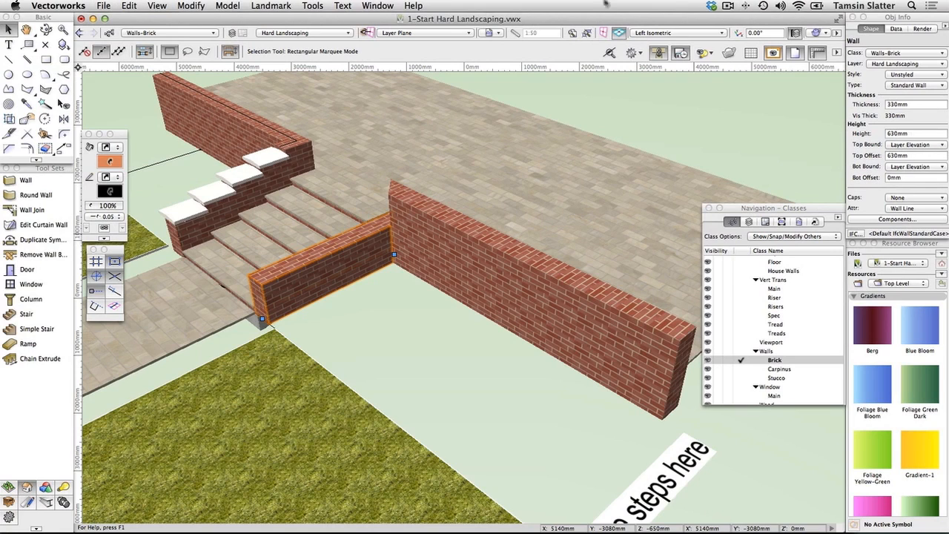
Set up a stepped wall from the short wall with even steps, 500 mm step length and 130 mm step rise, calculating the total rise
click(282, 4)
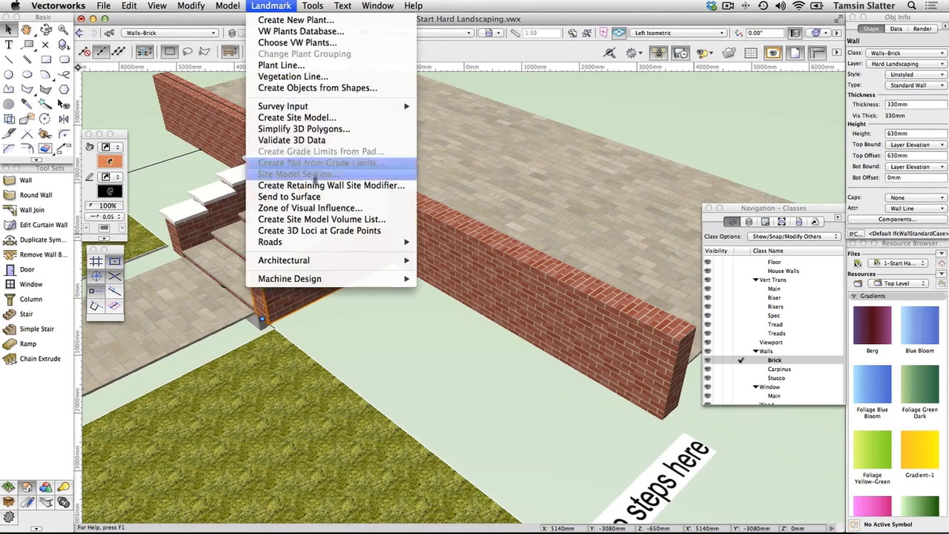
mouse_move(332, 260)
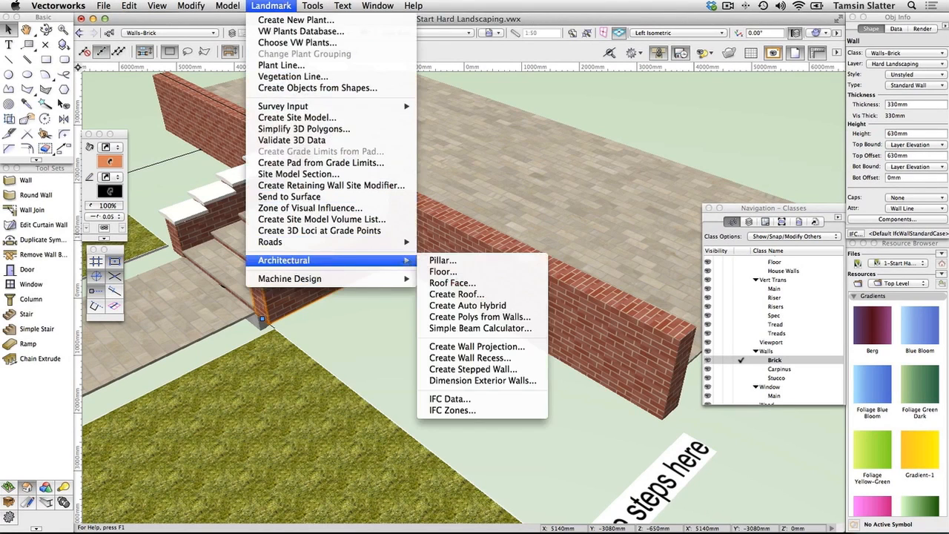
click(511, 371)
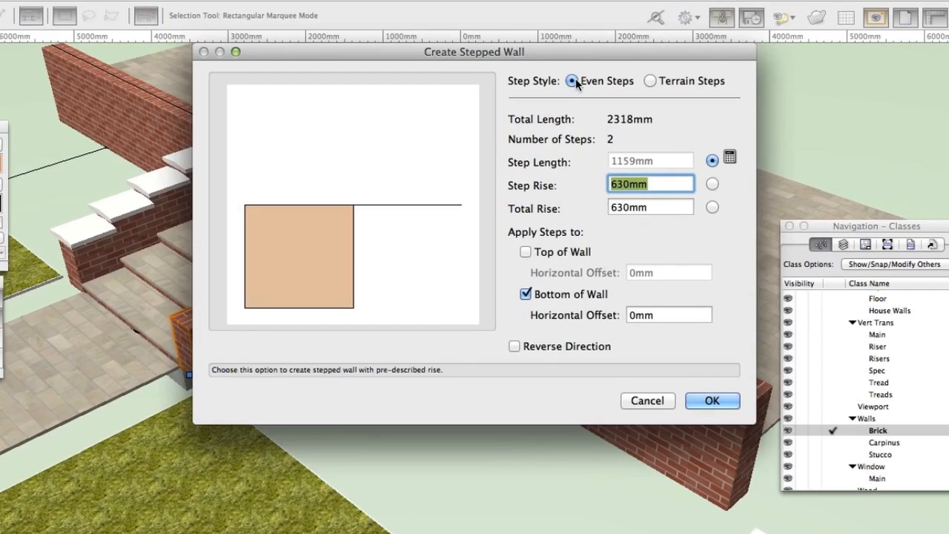
click(712, 208)
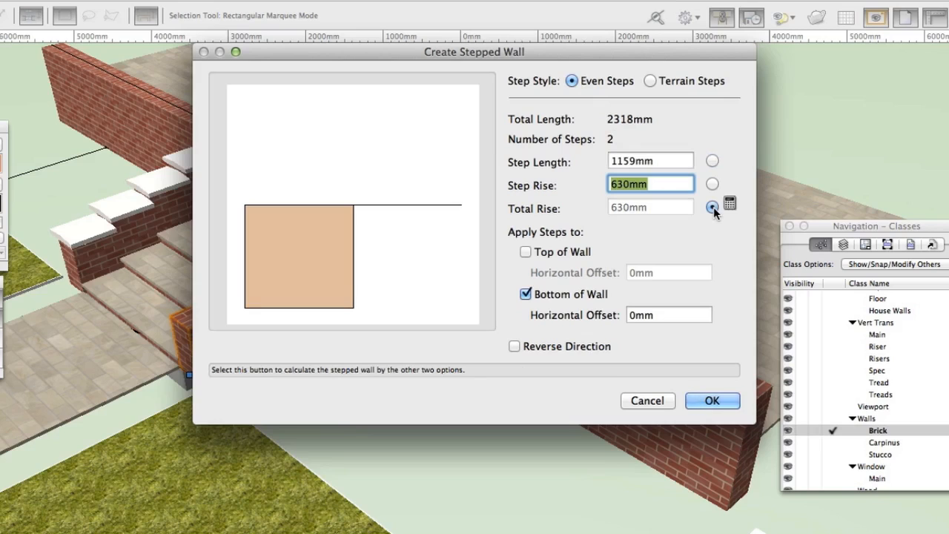
click(667, 160)
text(500)
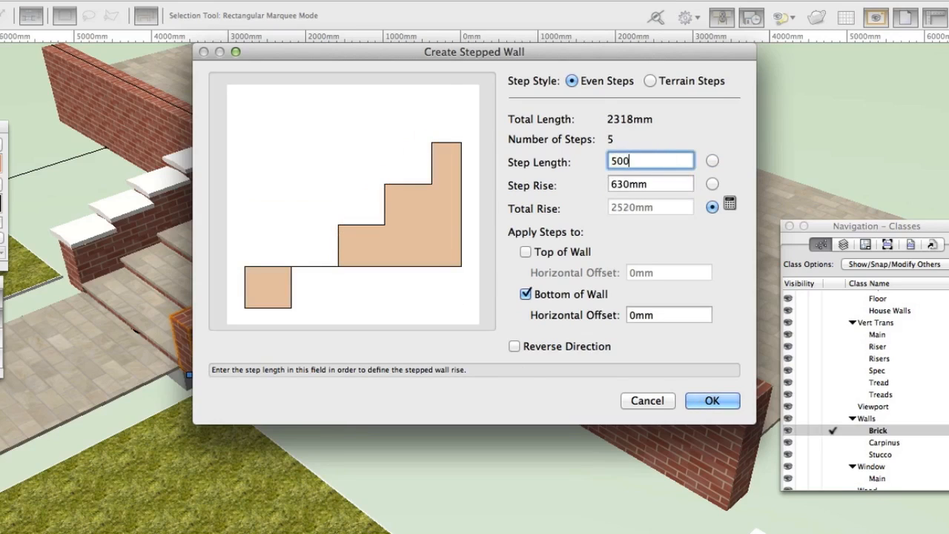
click(673, 183)
text(130)
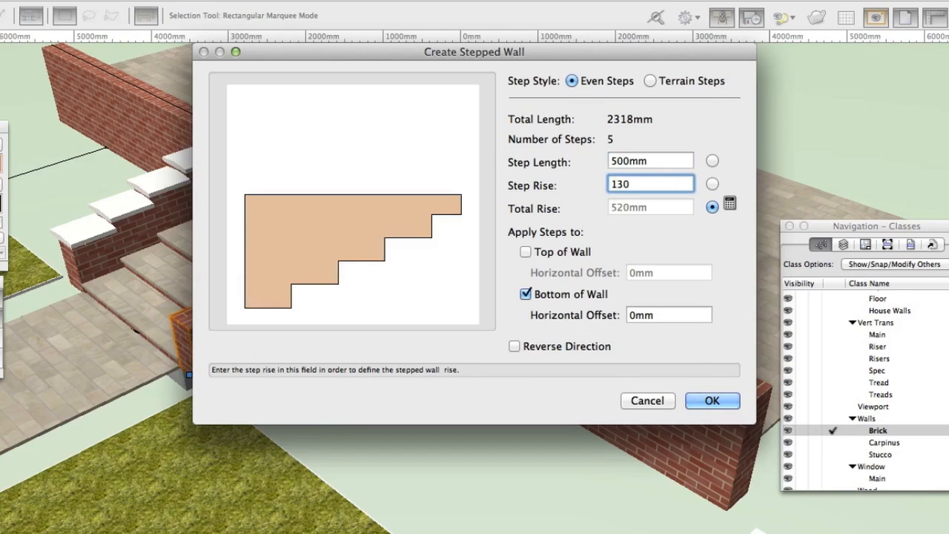
Apply the steps to the top of the wall but not the bottom, and create the stepped wall
click(586, 252)
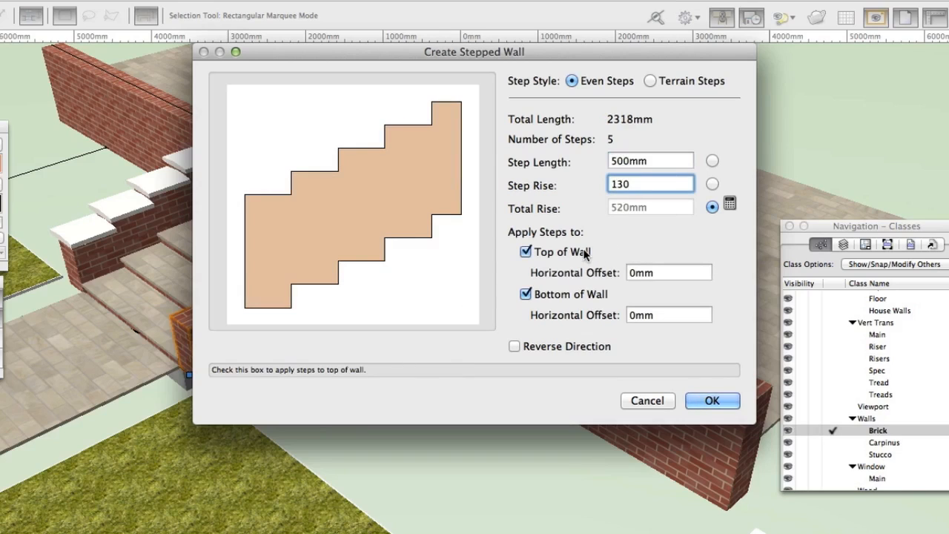
click(526, 295)
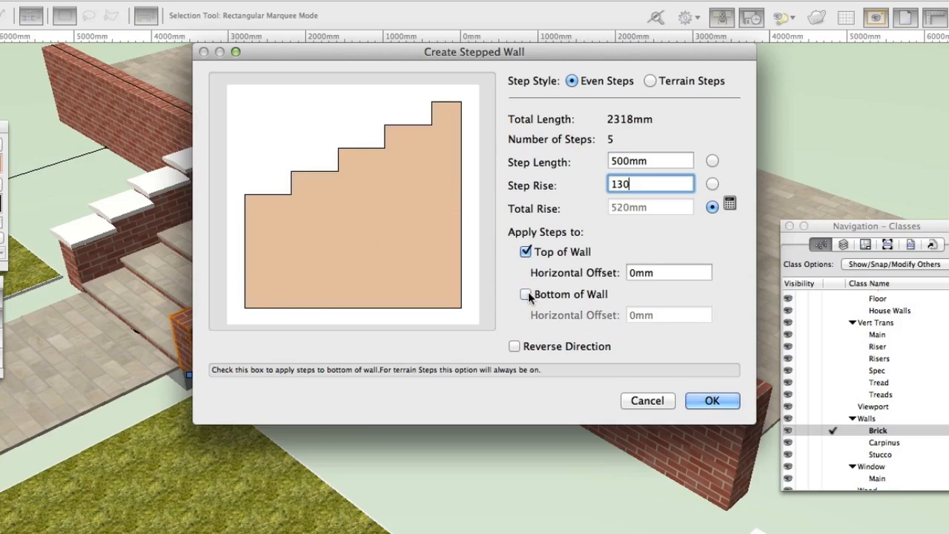
click(710, 400)
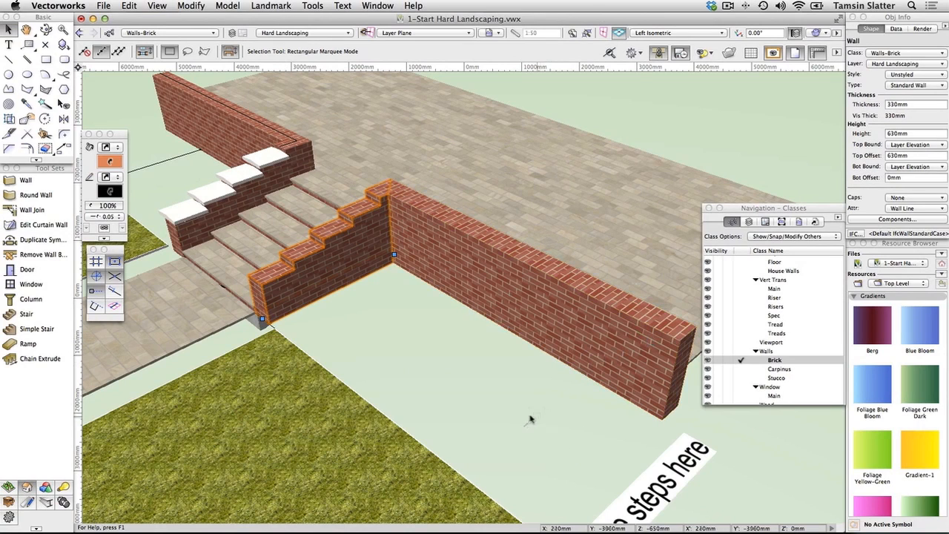
Deselect the stepped wall and make Walls-Stucco the active class
key(space)
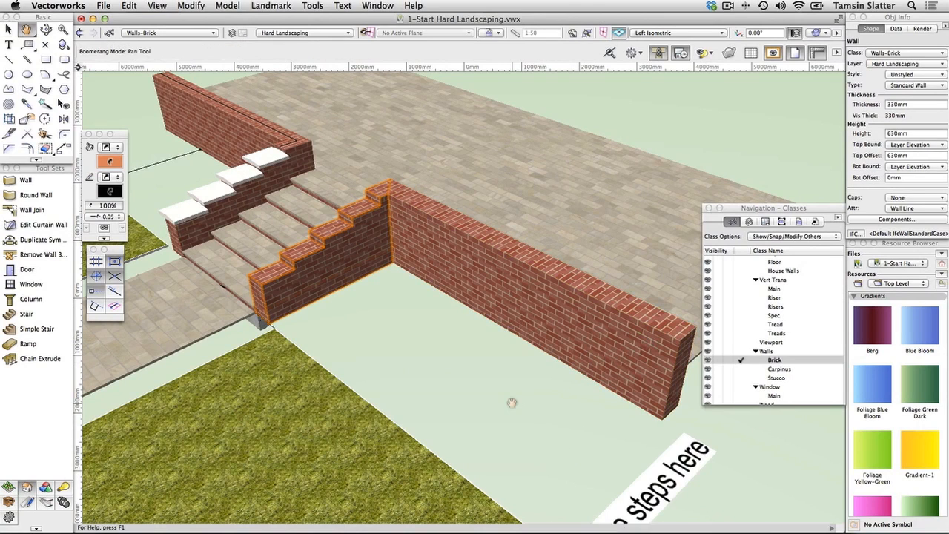
drag(512, 403, 784, 496)
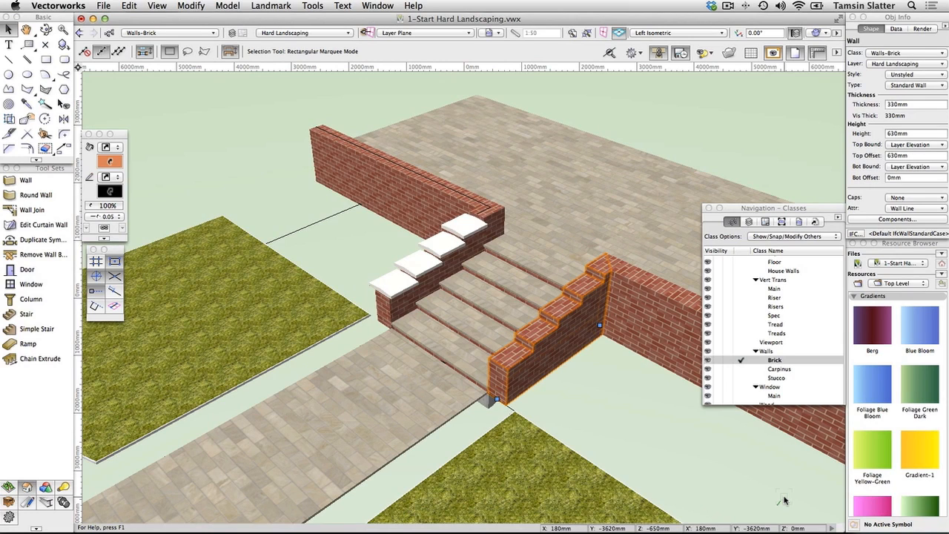
click(716, 475)
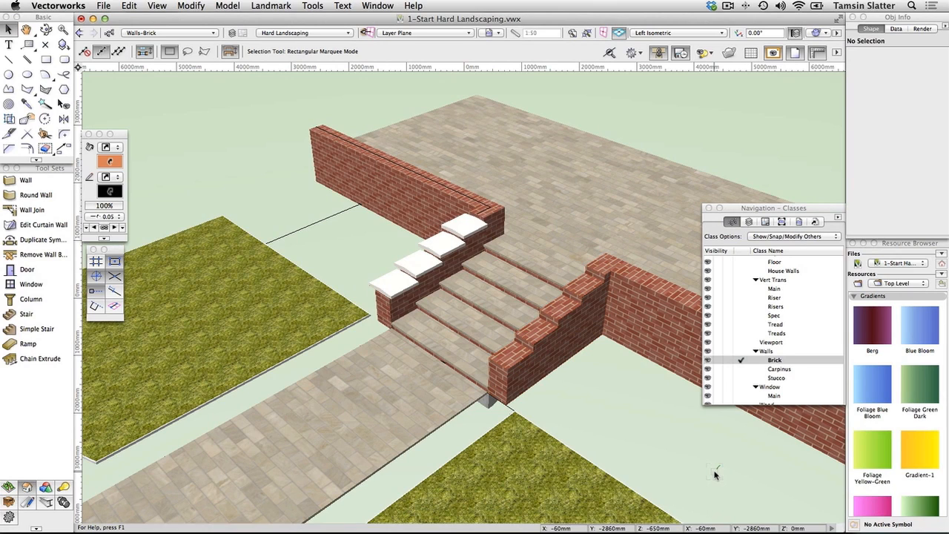
click(741, 378)
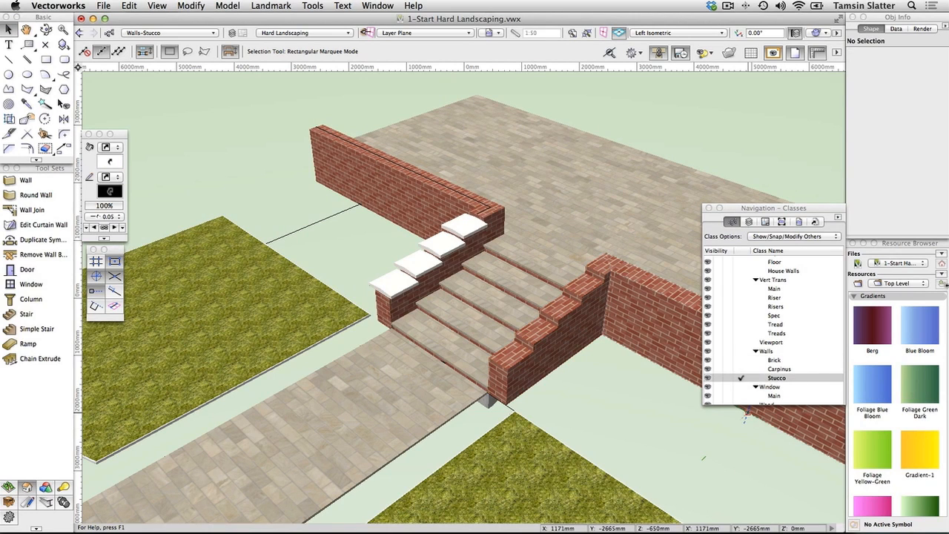
Insert the Wall Coping Profile symbol on the open ground between the far lawn and the existing capped stepped wall
scroll(887, 419, down, 10)
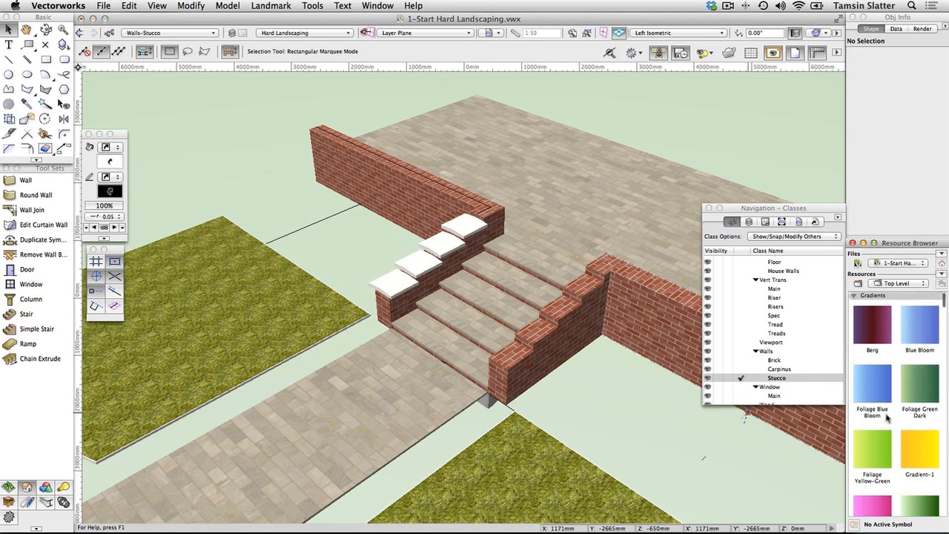
scroll(887, 419, down, 10)
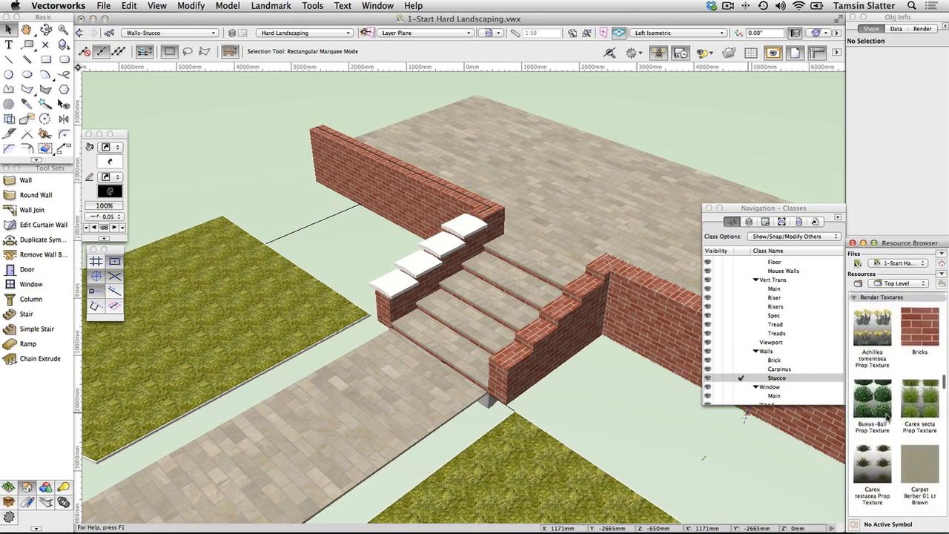
scroll(888, 419, down, 10)
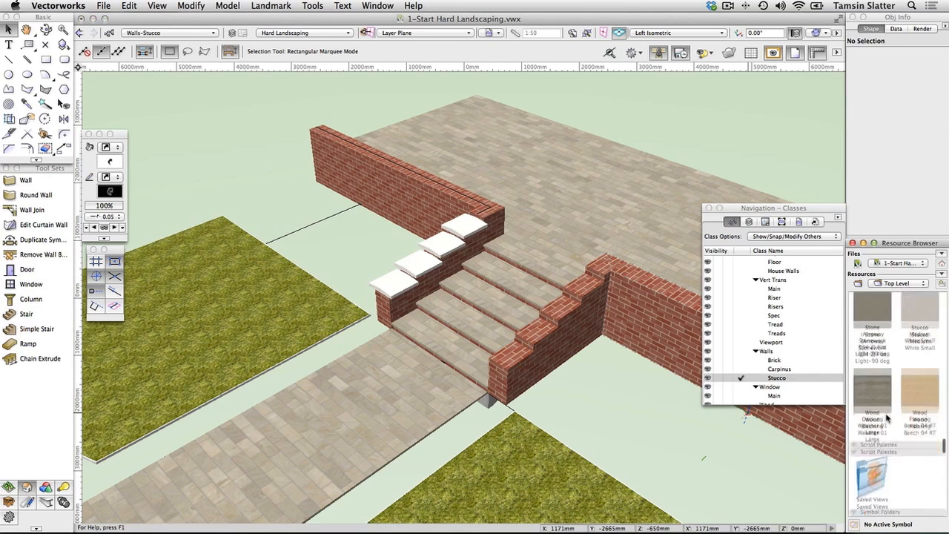
scroll(888, 419, down, 10)
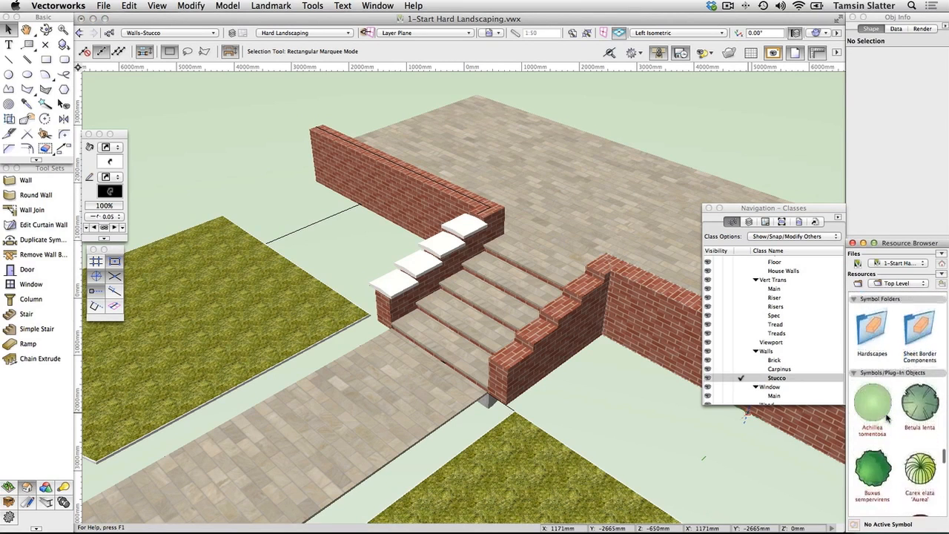
scroll(888, 419, down, 10)
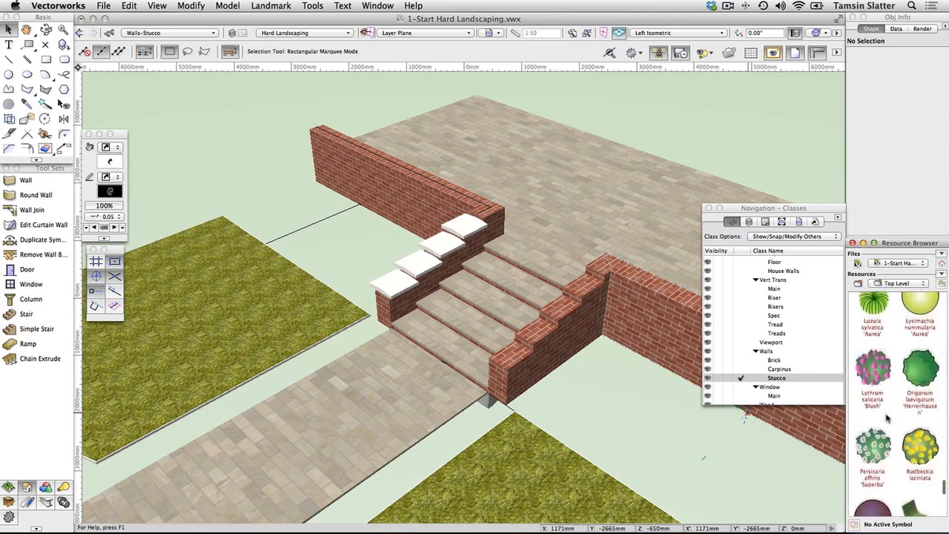
scroll(888, 419, down, 1)
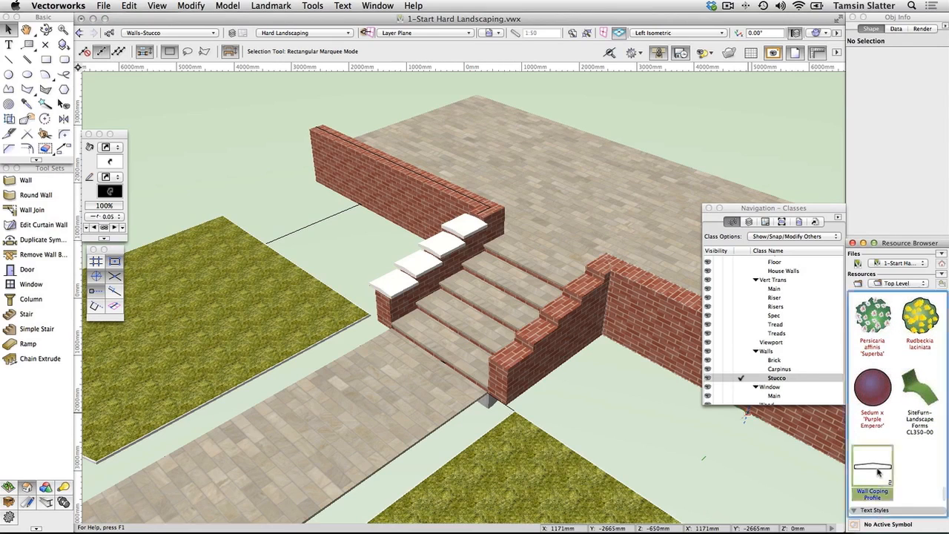
double_click(877, 468)
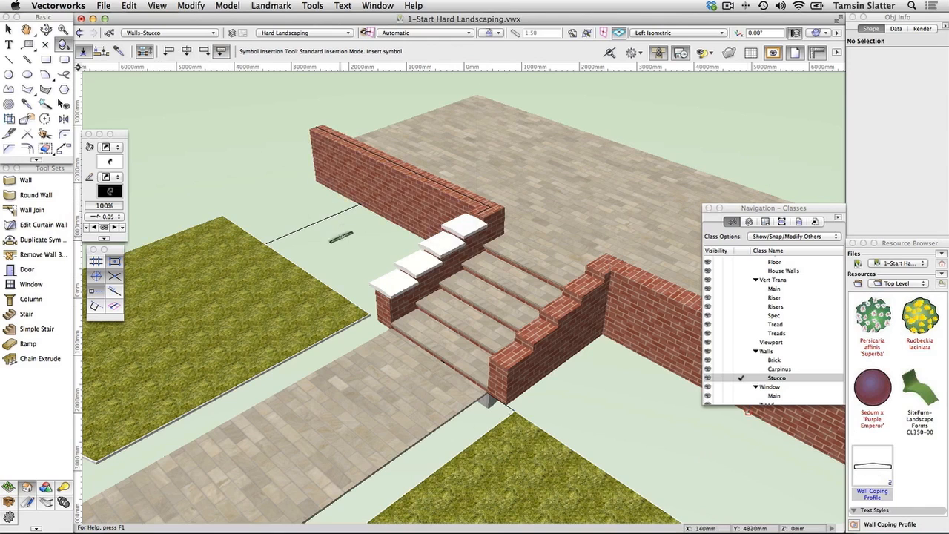
click(342, 241)
click(347, 239)
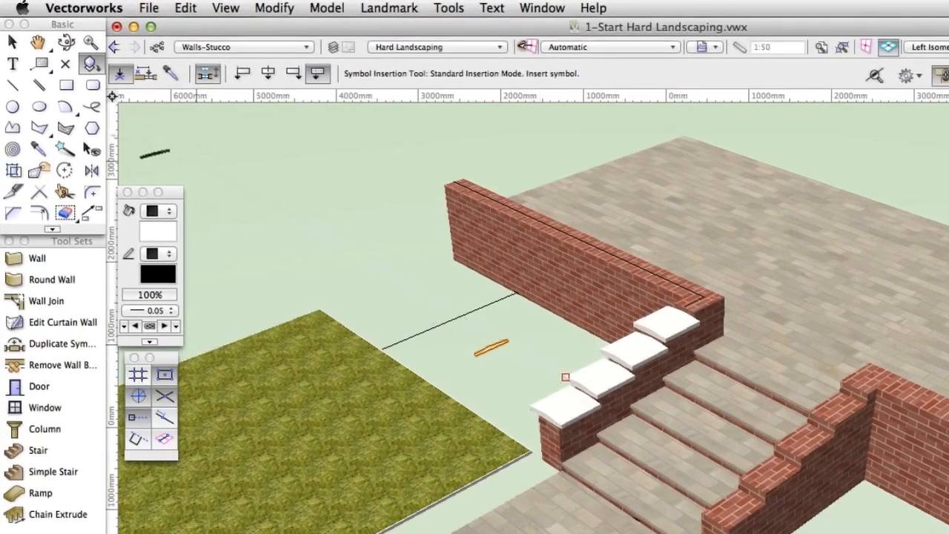
Extrude the coping profile along the path line on top of the existing brick wall, using that line as the path object
click(15, 43)
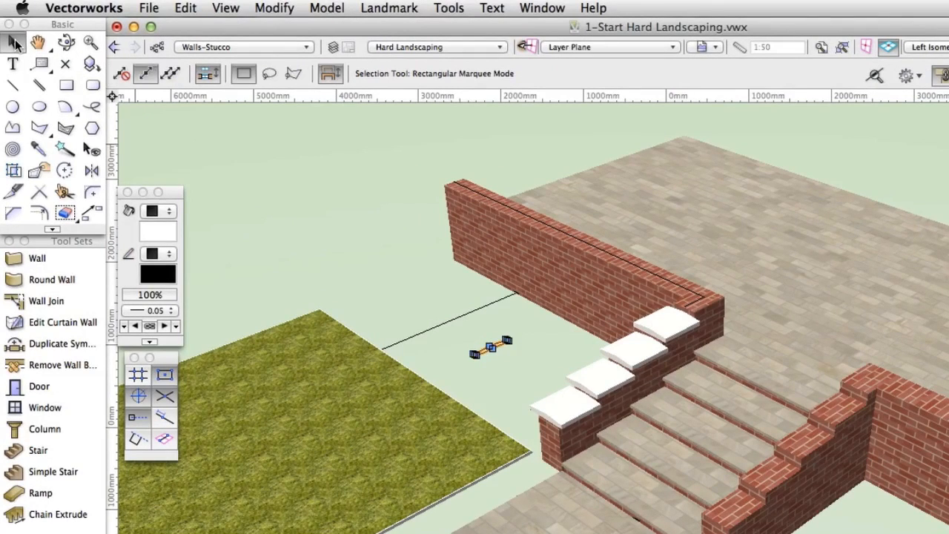
click(482, 190)
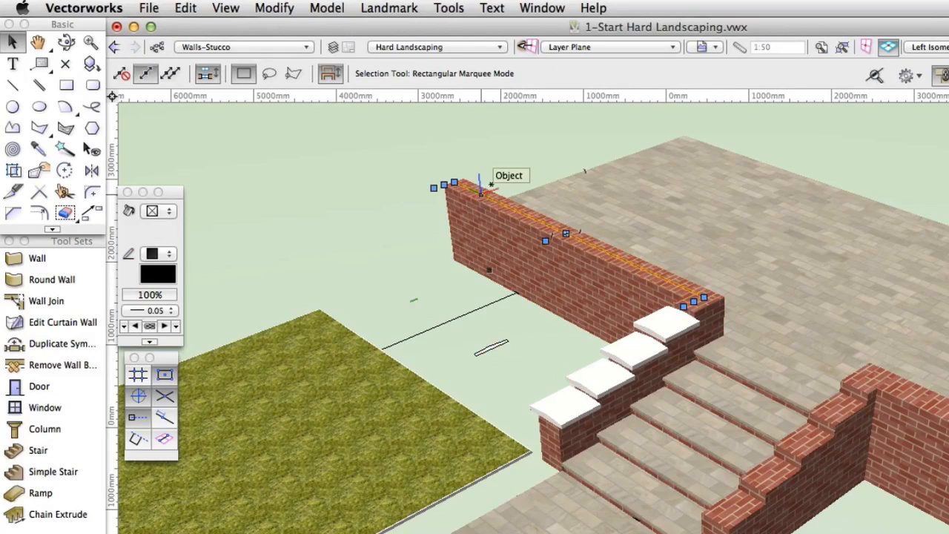
click(481, 353)
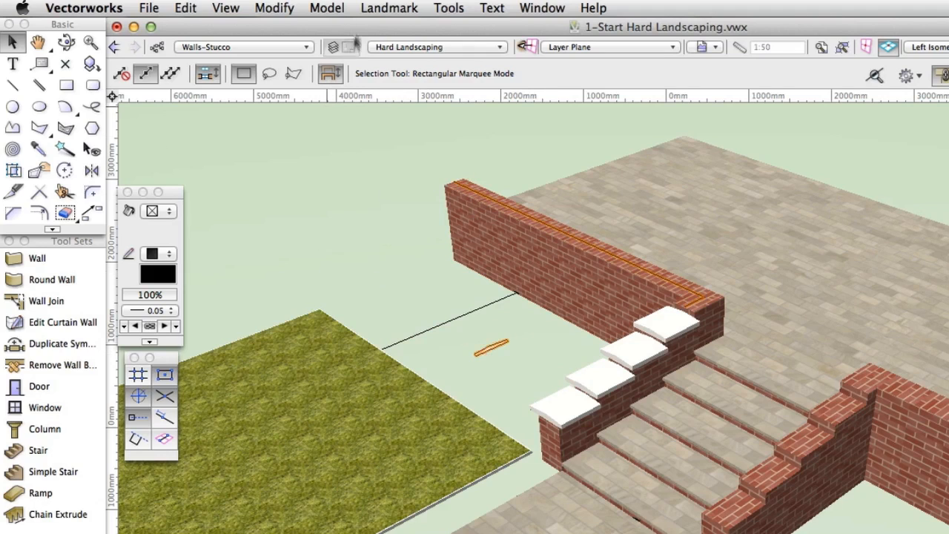
click(330, 8)
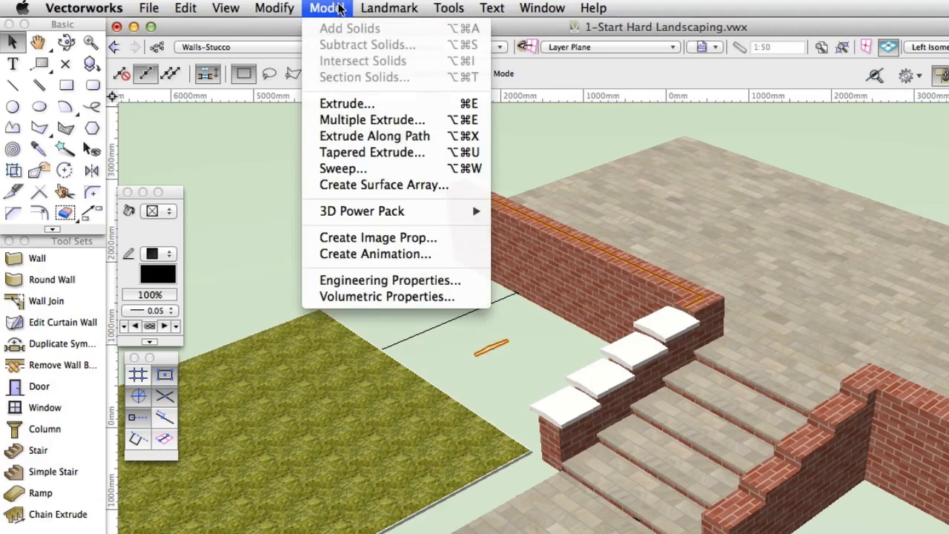
click(375, 137)
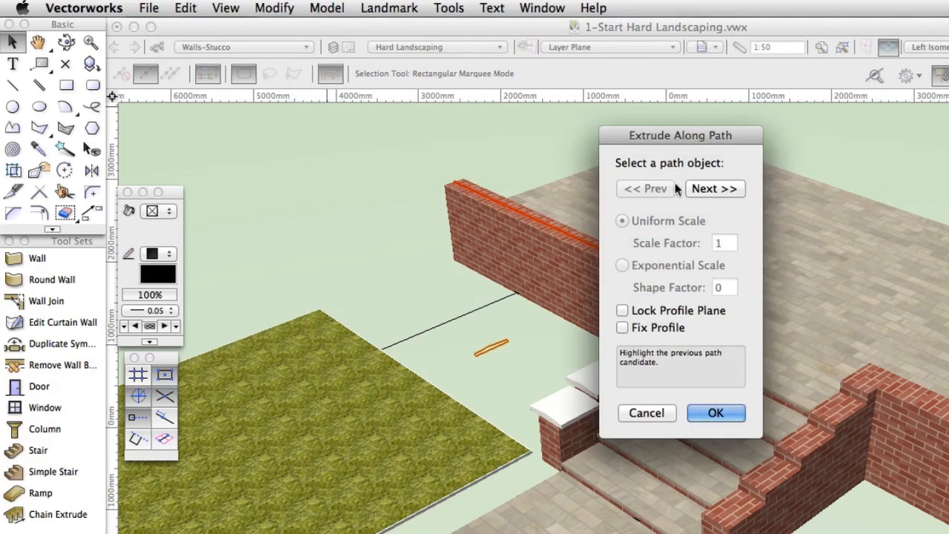
drag(699, 136, 850, 189)
click(886, 239)
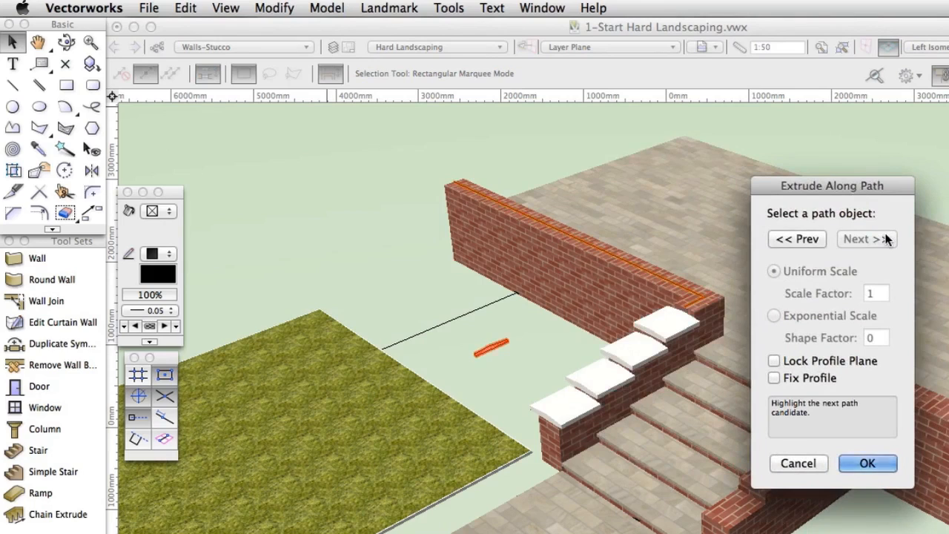
click(794, 237)
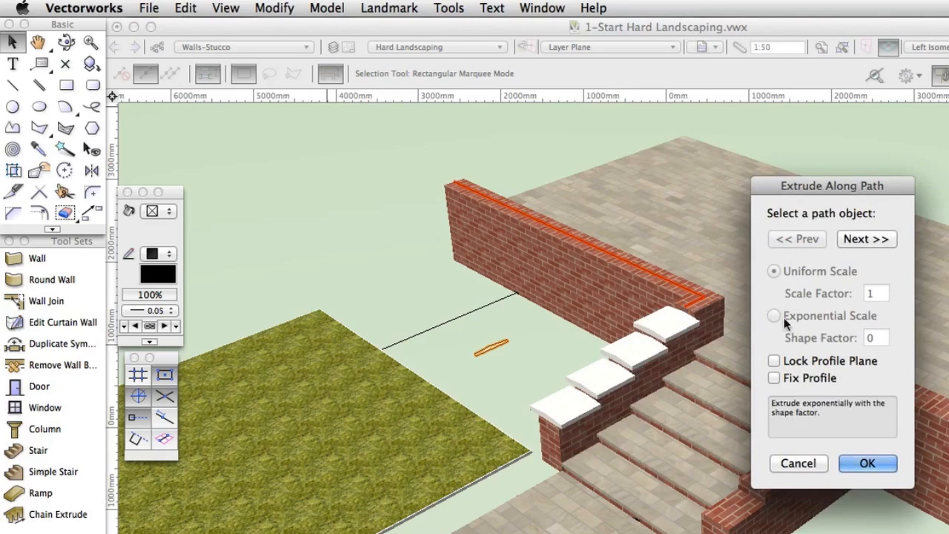
click(865, 464)
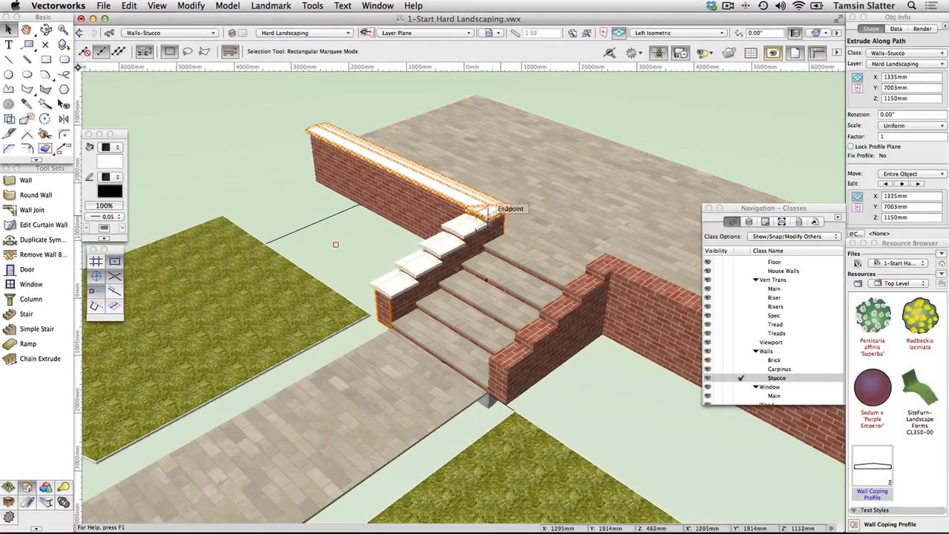
Edit the coping extrusion's profile, moving it up 38 mm so the midpoint of its bottom edge sits on the origin
scroll(485, 216, up, 5)
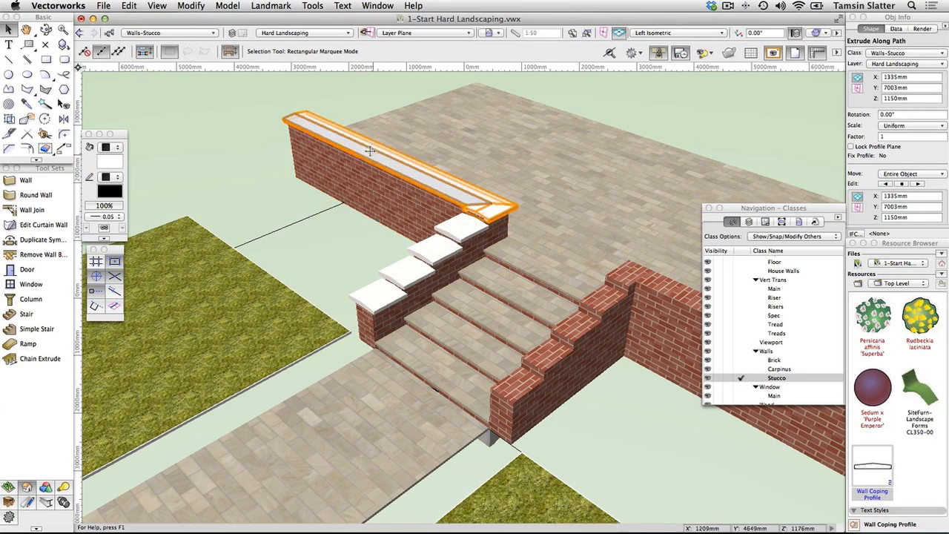
double_click(369, 150)
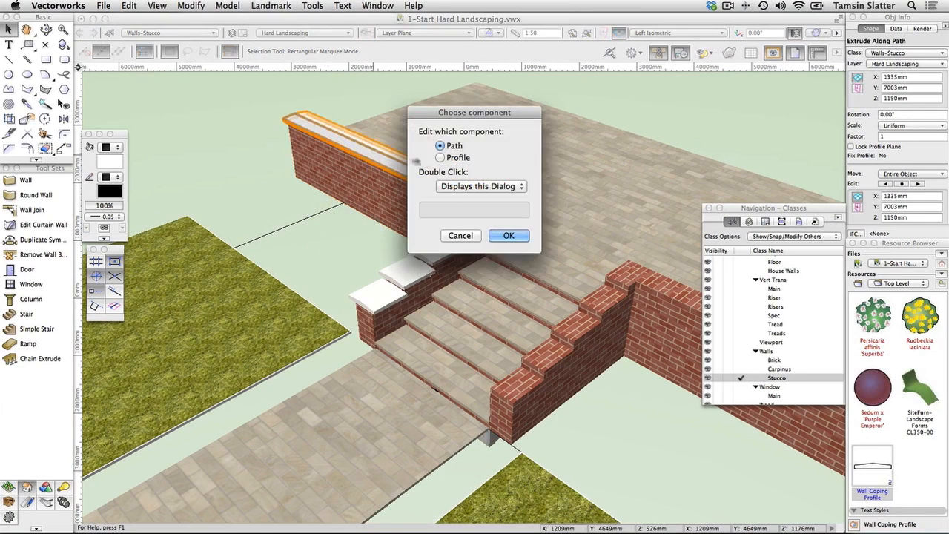
click(441, 157)
click(514, 238)
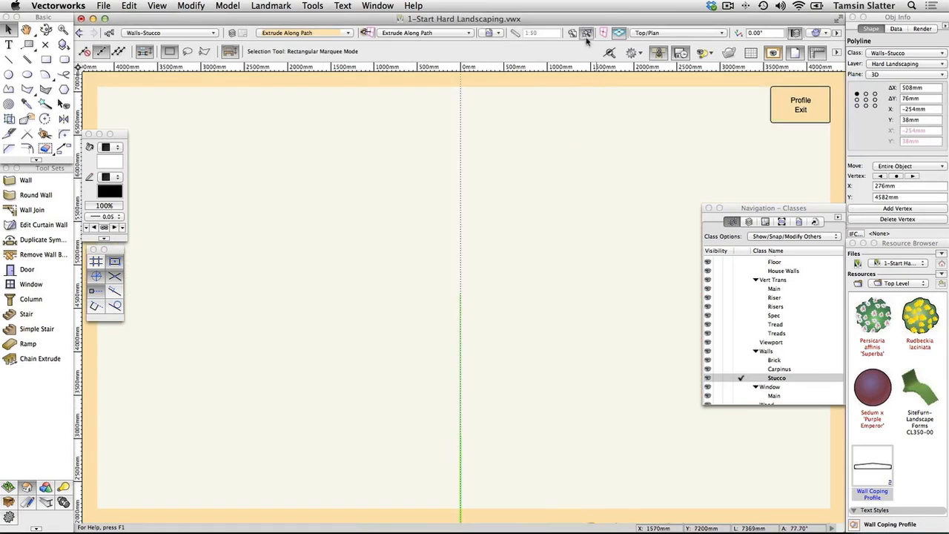
click(587, 33)
click(588, 34)
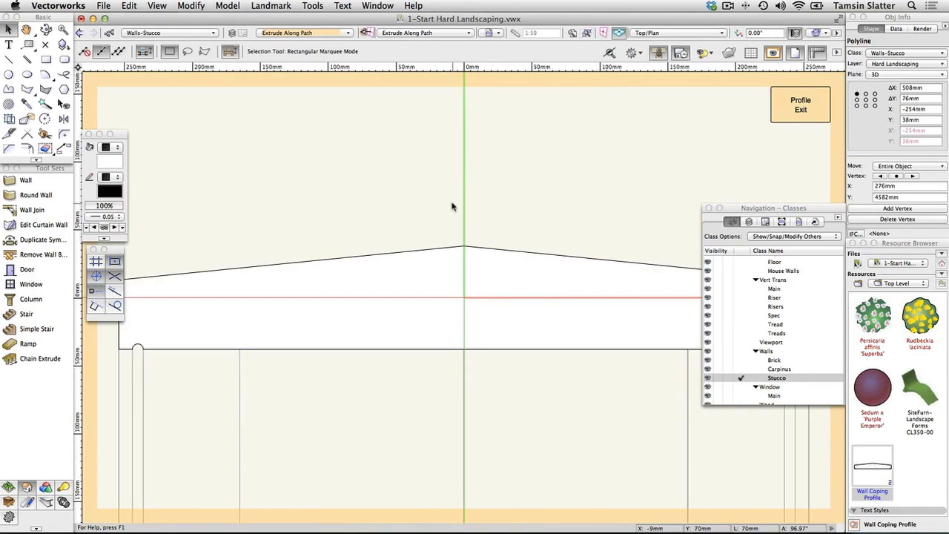
scroll(452, 207, down, 2)
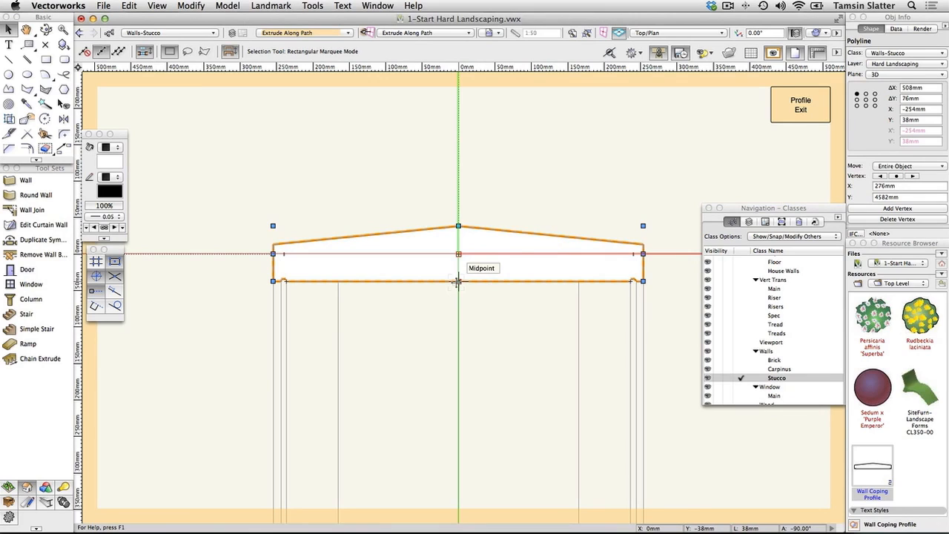
drag(457, 281, 458, 254)
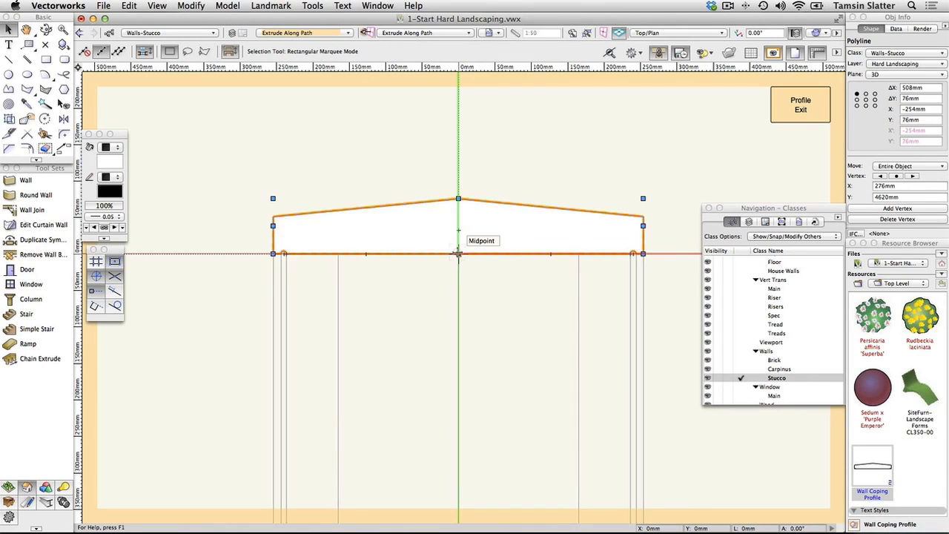
Exit the profile edit and mirror a duplicate of all the similar coping extrusions about the centre line of the steps onto the opposite brick walls
click(798, 112)
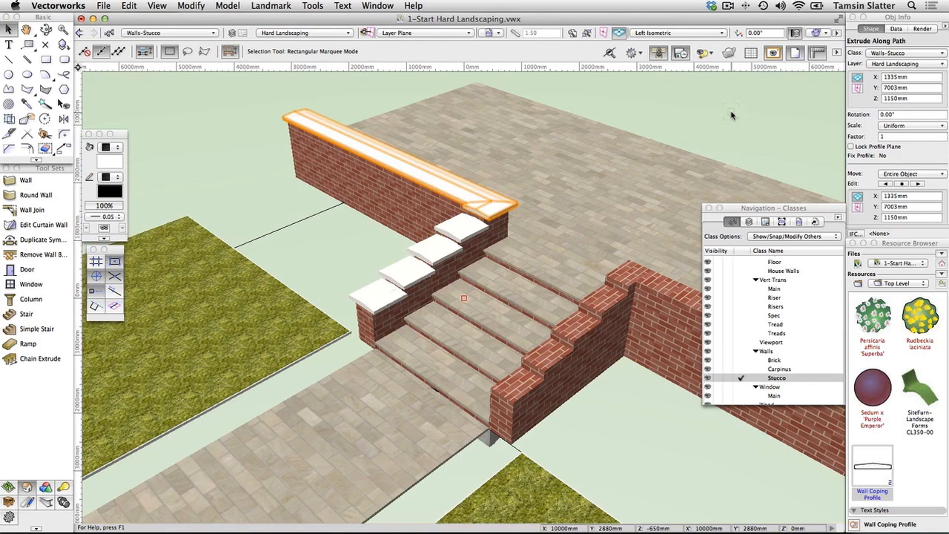
click(44, 105)
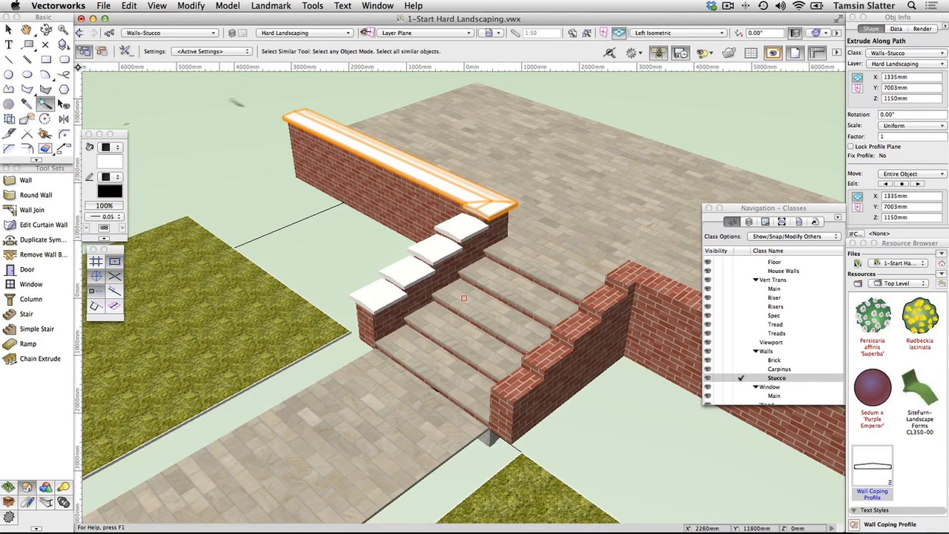
click(291, 113)
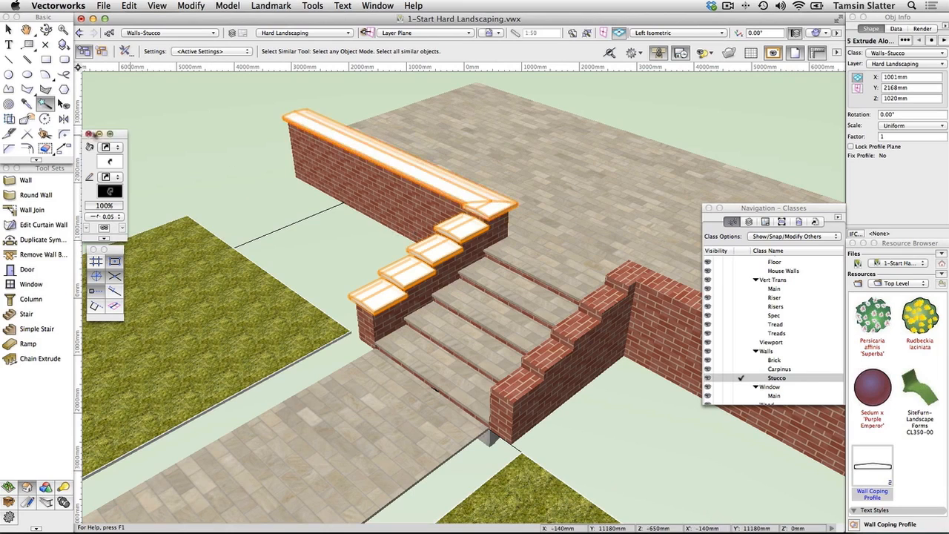
click(63, 119)
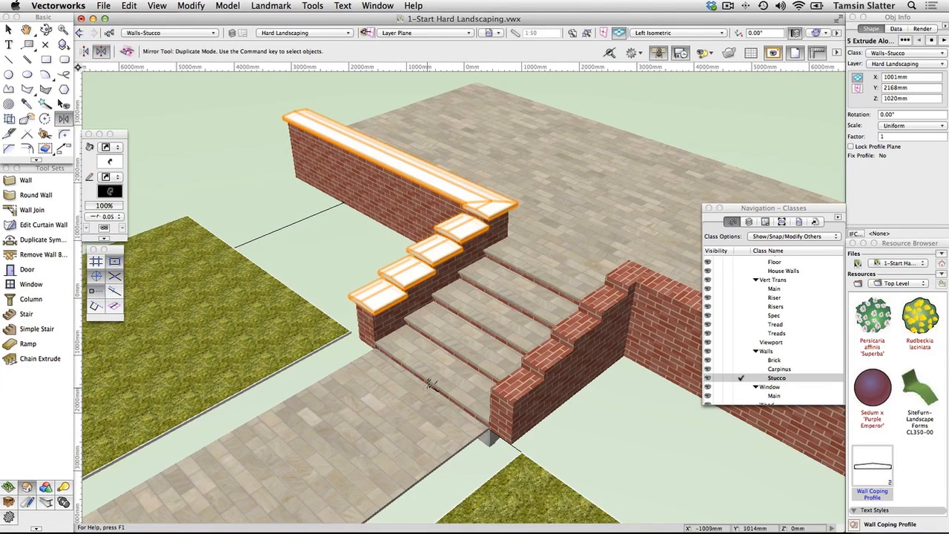
click(429, 385)
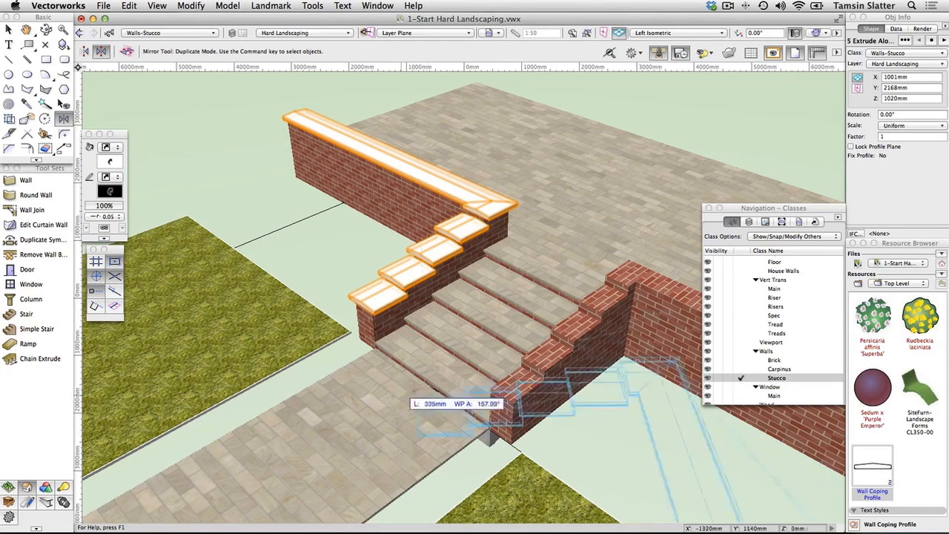
click(321, 454)
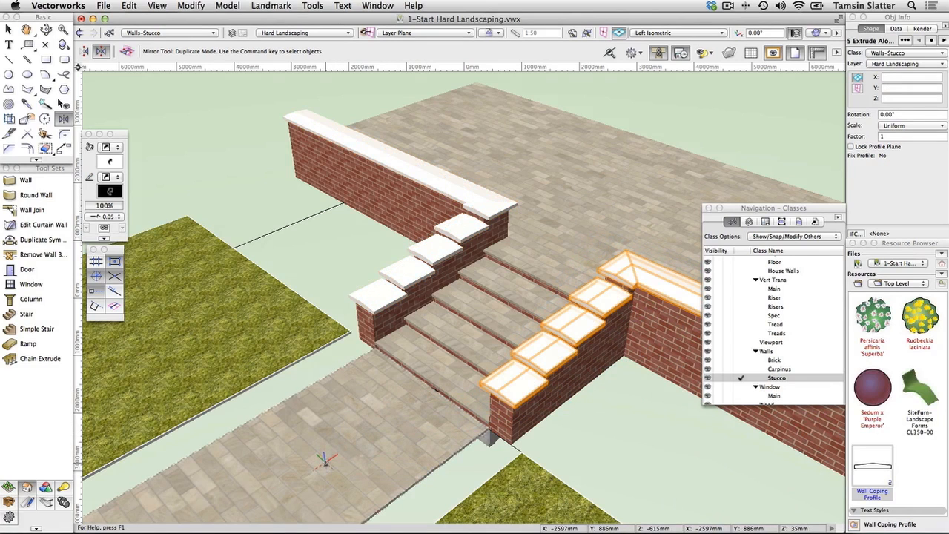